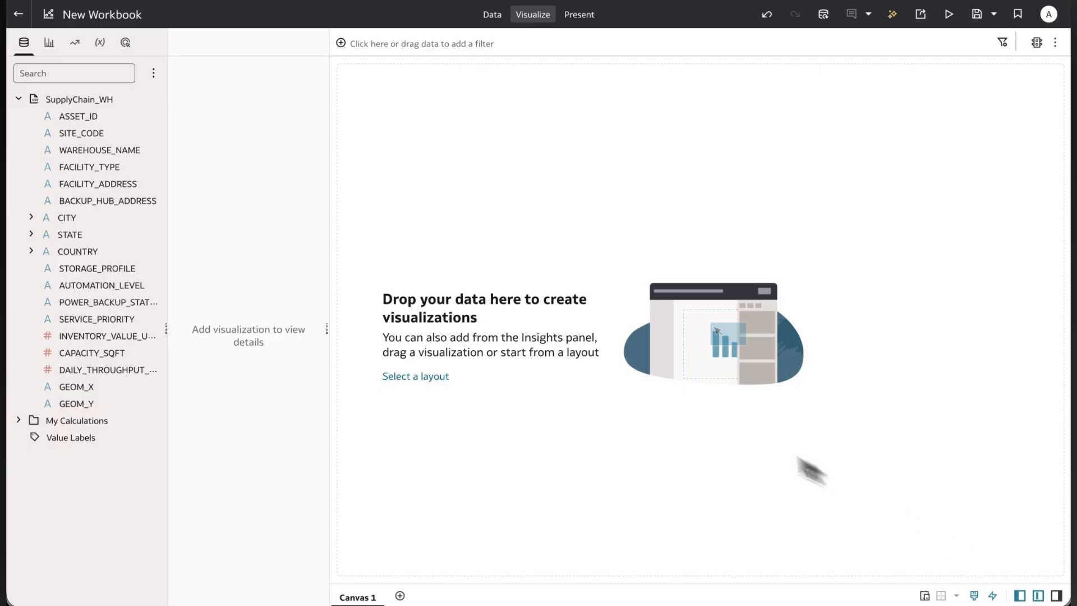
# Add an OracleVectorMapsH3 visualization to the canvas and assign GEOM_Y and GEOM_X to its rows as latitude and longitude.
pyautogui.click(49, 48)
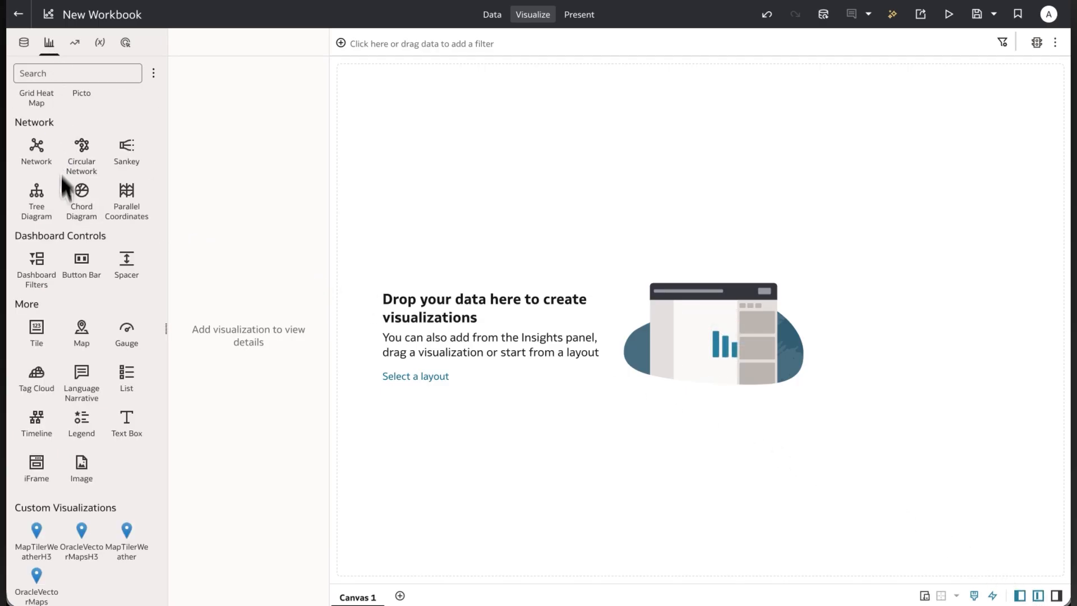
pyautogui.moveTo(82, 531); pyautogui.dragTo(392, 404)
pyautogui.click(23, 42)
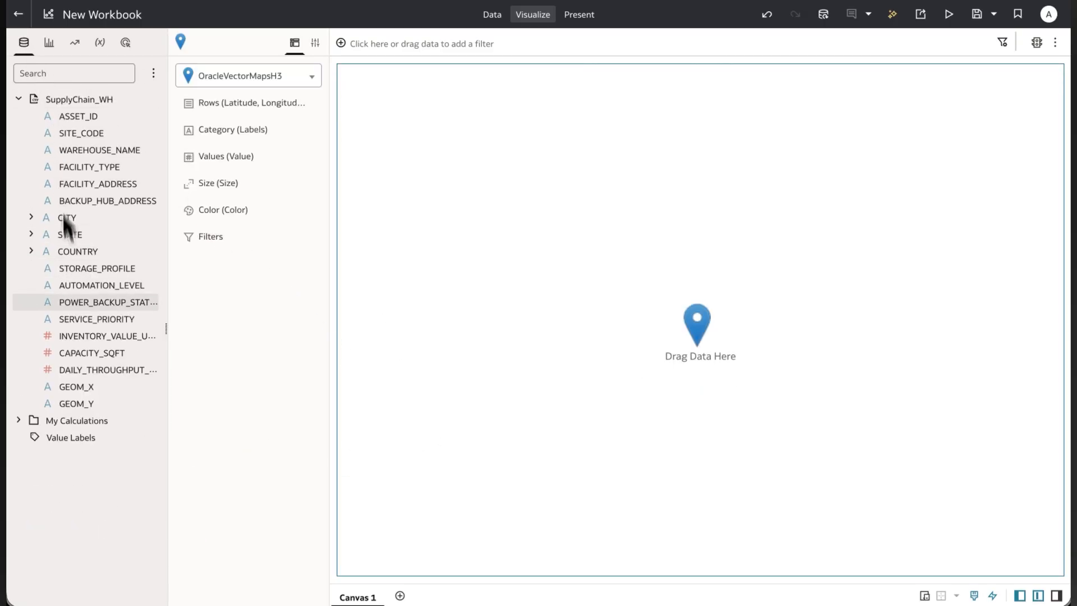
pyautogui.click(77, 403)
pyautogui.keyDown('ctrl'); pyautogui.click(77, 390); pyautogui.keyUp('ctrl')
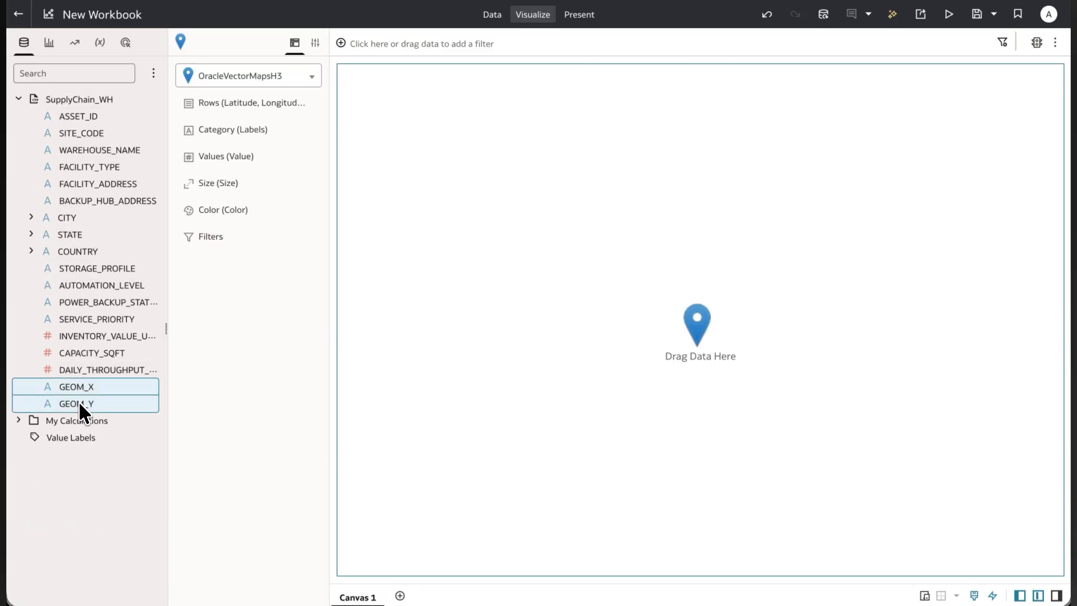
pyautogui.moveTo(78, 401); pyautogui.dragTo(207, 115)
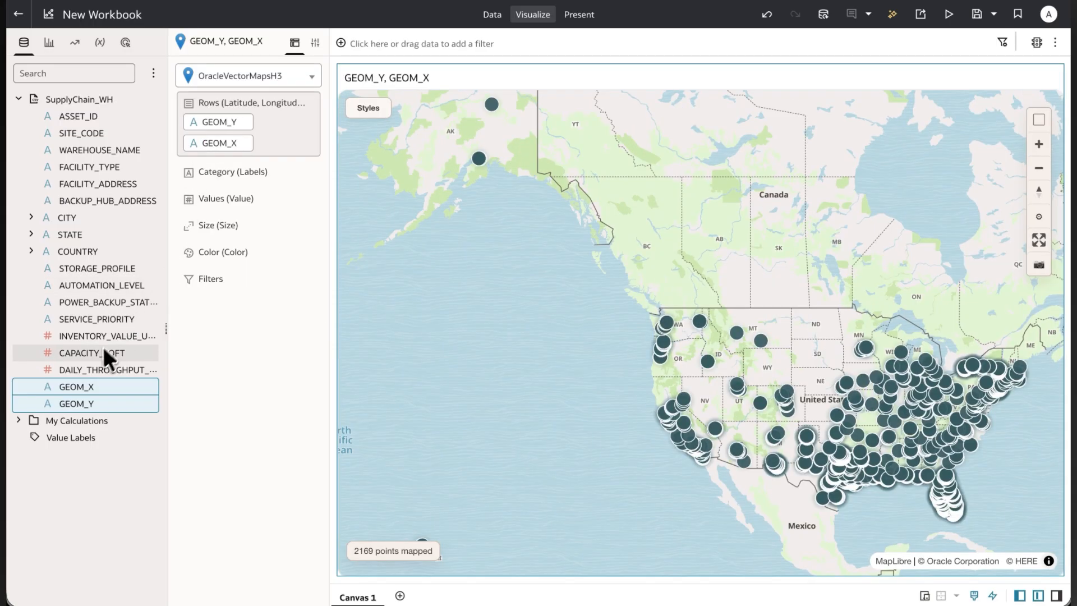
# Color the map points by STATE and assign INVENTORY_VALUE_USD to the map's values.
pyautogui.moveTo(96, 337); pyautogui.dragTo(214, 226)
pyautogui.moveTo(75, 237); pyautogui.dragTo(199, 271)
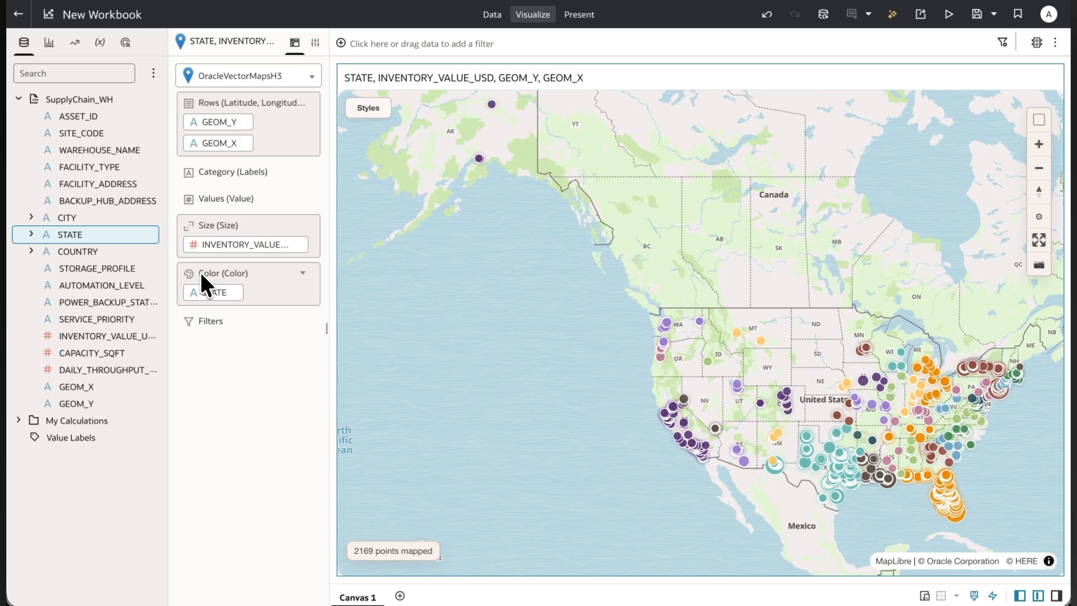
pyautogui.moveTo(567, 380); pyautogui.dragTo(454, 365)
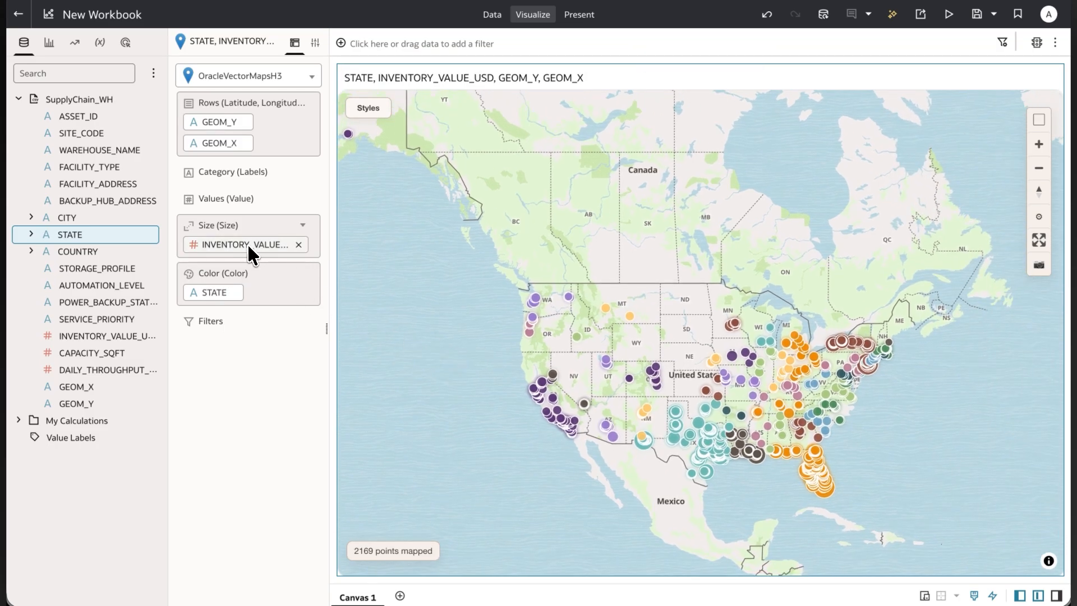
pyautogui.moveTo(247, 244); pyautogui.dragTo(241, 202)
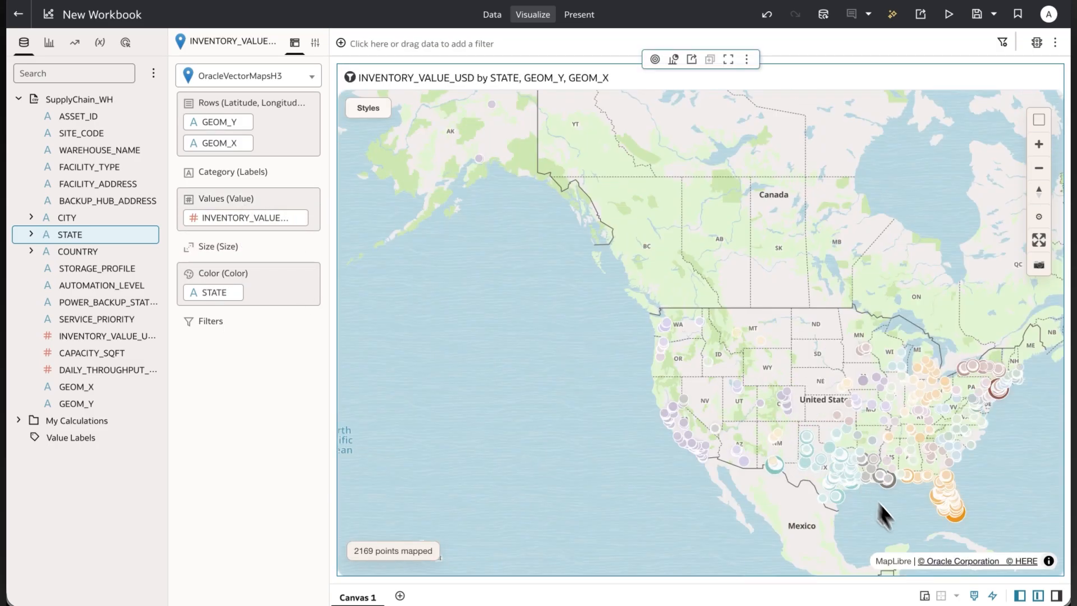
# Examine the mapped points and their inventory values around southern Florida and across the United States.
pyautogui.moveTo(913, 522); pyautogui.dragTo(712, 467)
pyautogui.scroll(8, 752, 467)
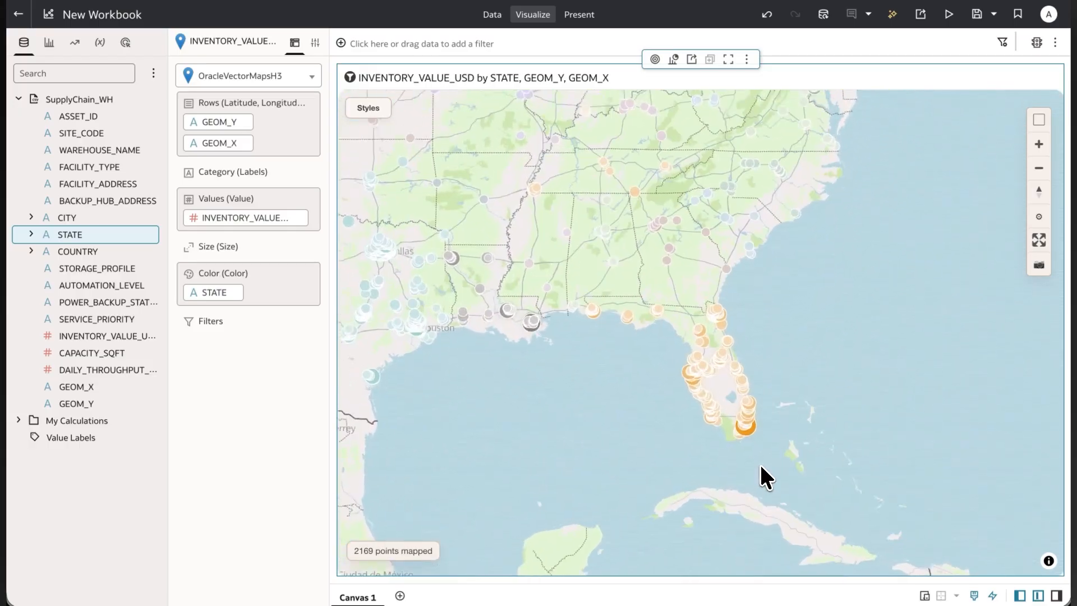
pyautogui.moveTo(732, 426)
pyautogui.scroll(-6, 722, 394)
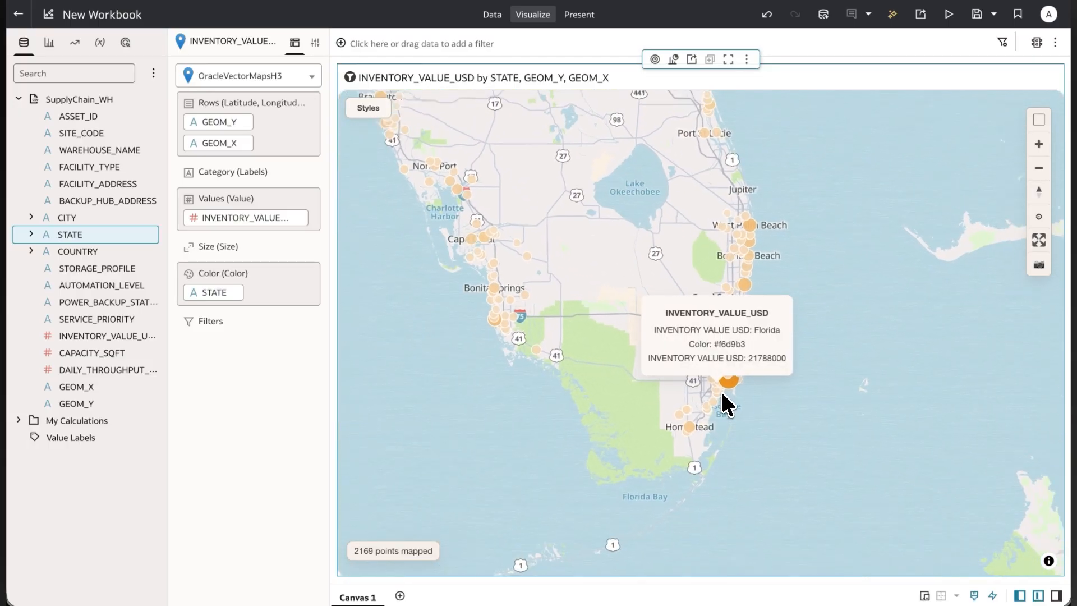
pyautogui.moveTo(505, 400); pyautogui.dragTo(746, 421)
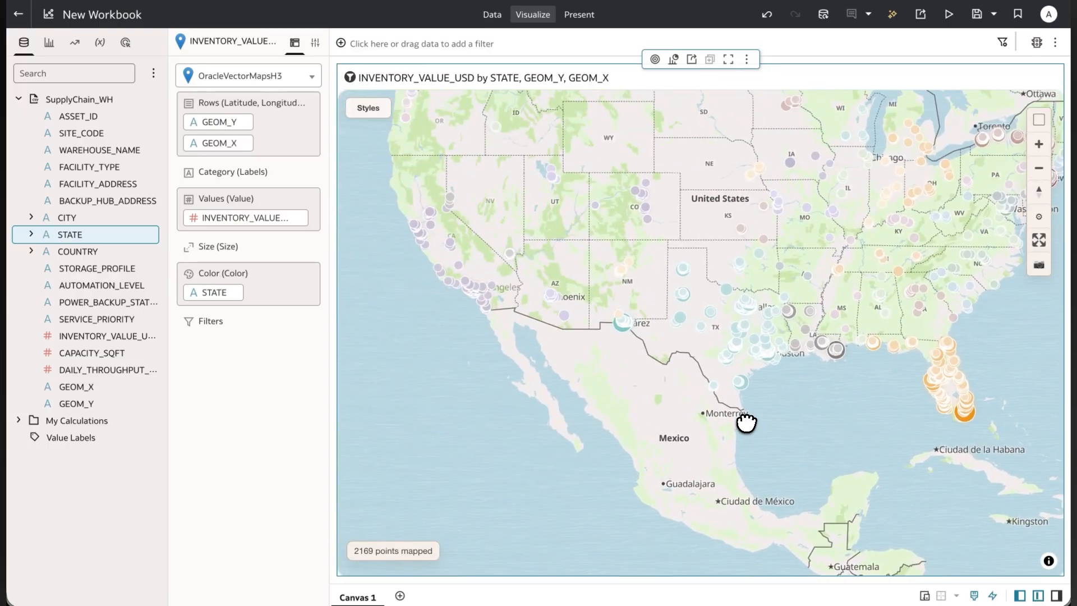
pyautogui.scroll(-3, 661, 428)
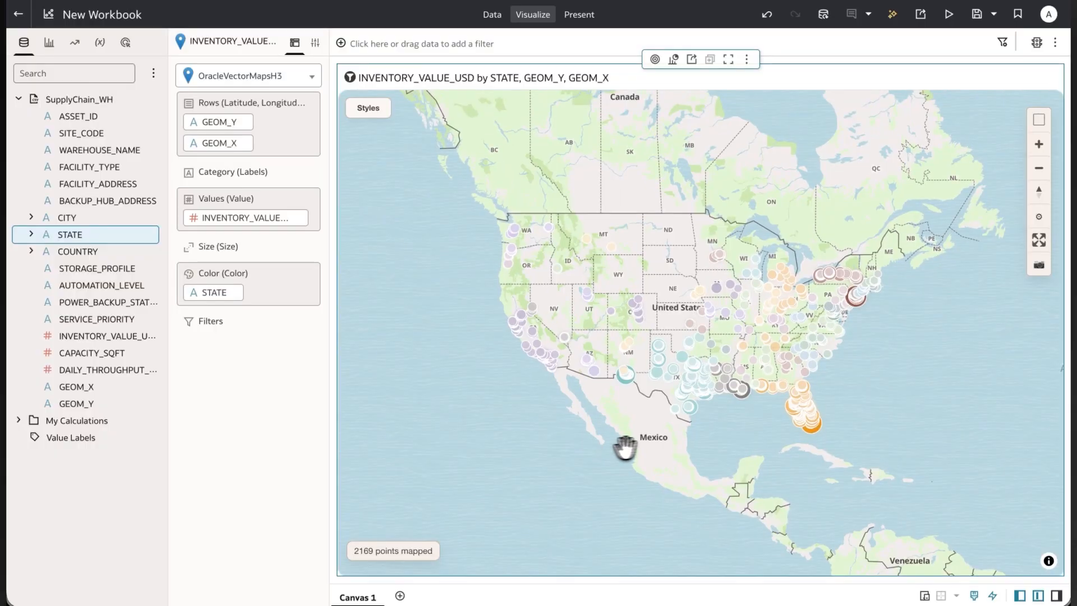
pyautogui.moveTo(651, 447); pyautogui.dragTo(613, 450)
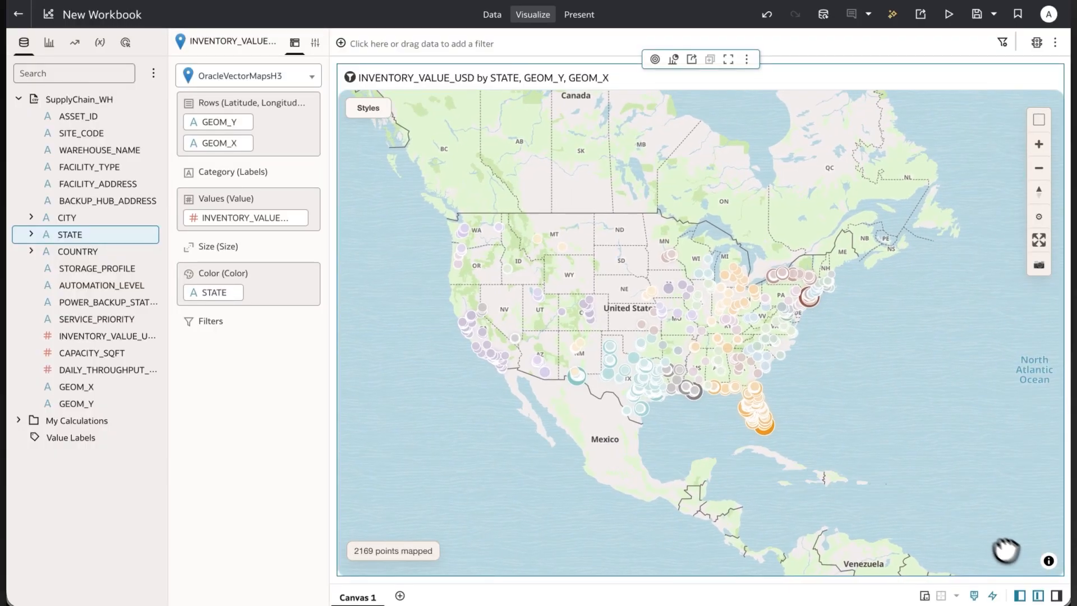
# Hide the data and grammar panes to enlarge the map, and switch its data style from Points to H3.
pyautogui.click(1036, 597)
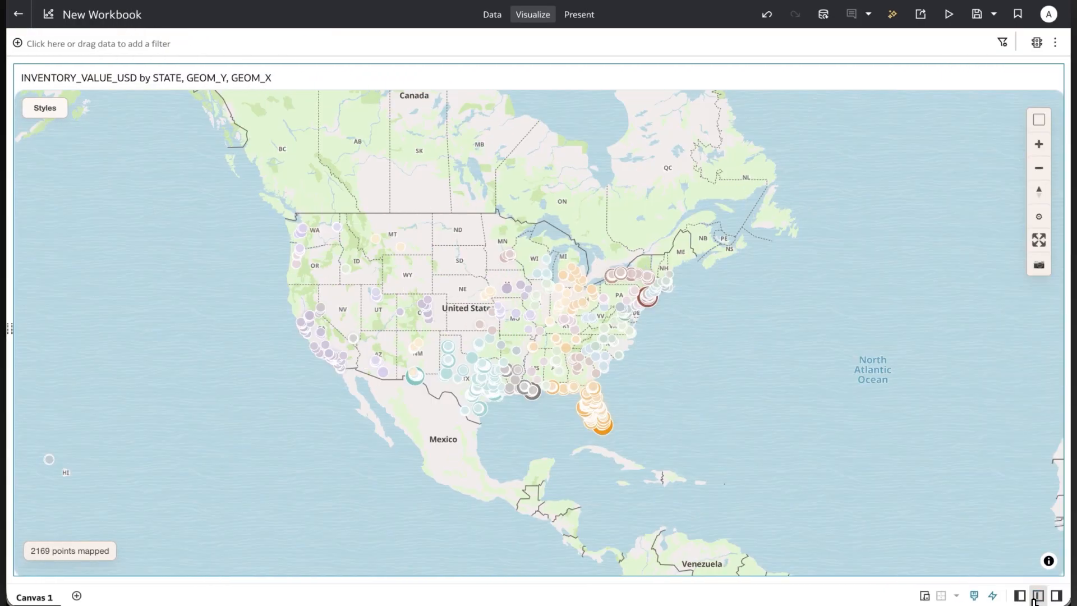
pyautogui.click(49, 115)
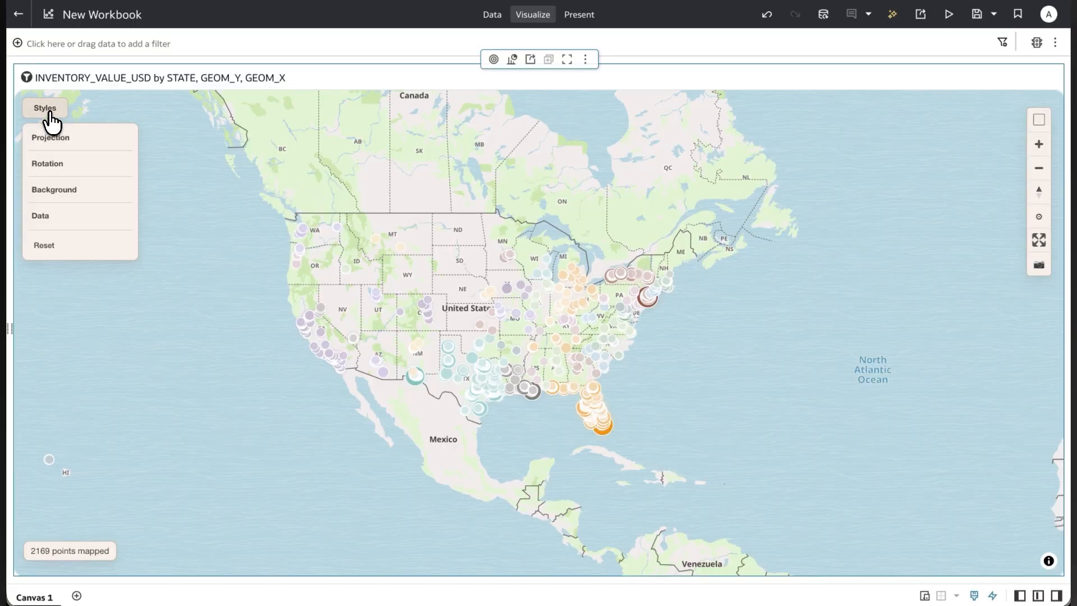
pyautogui.click(41, 224)
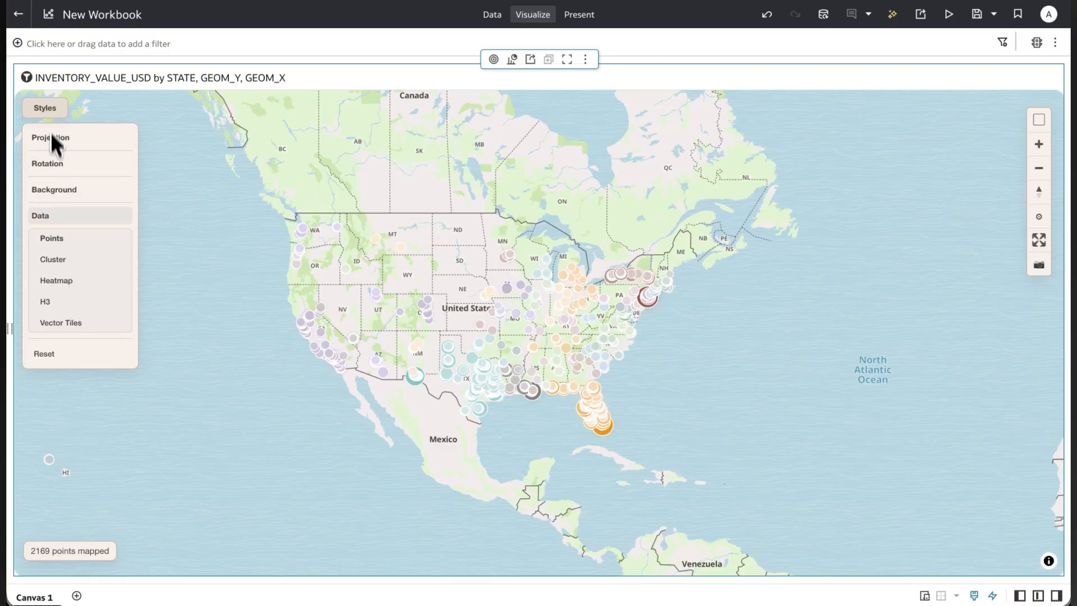
pyautogui.click(46, 303)
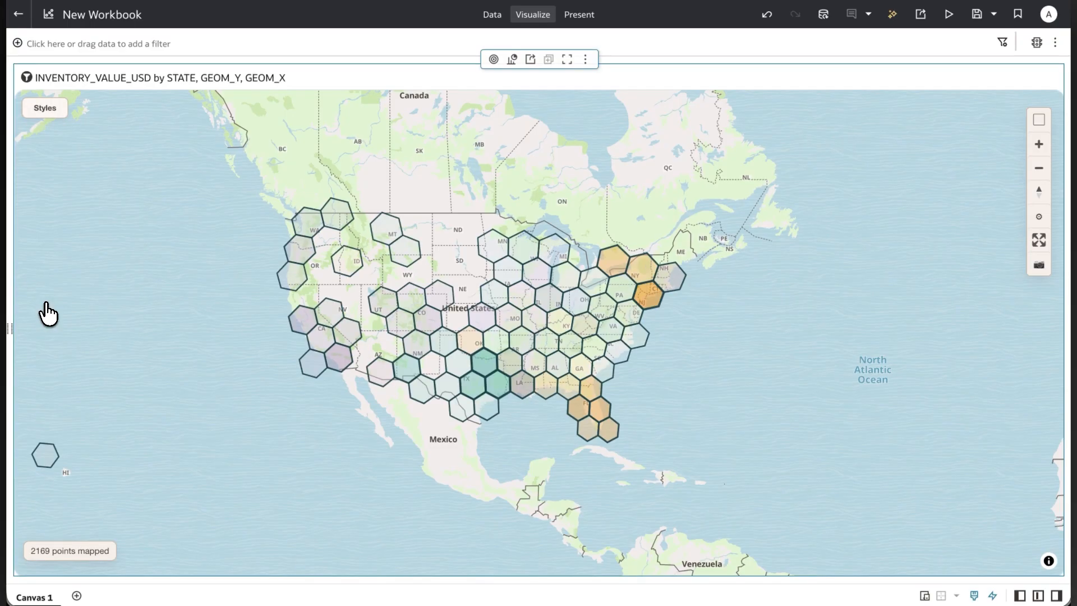
# Examine how the H3 hexagons aggregate at different zoom levels over Florida, the Gulf states, Texas and the whole country.
pyautogui.scroll(-2, 263, 425)
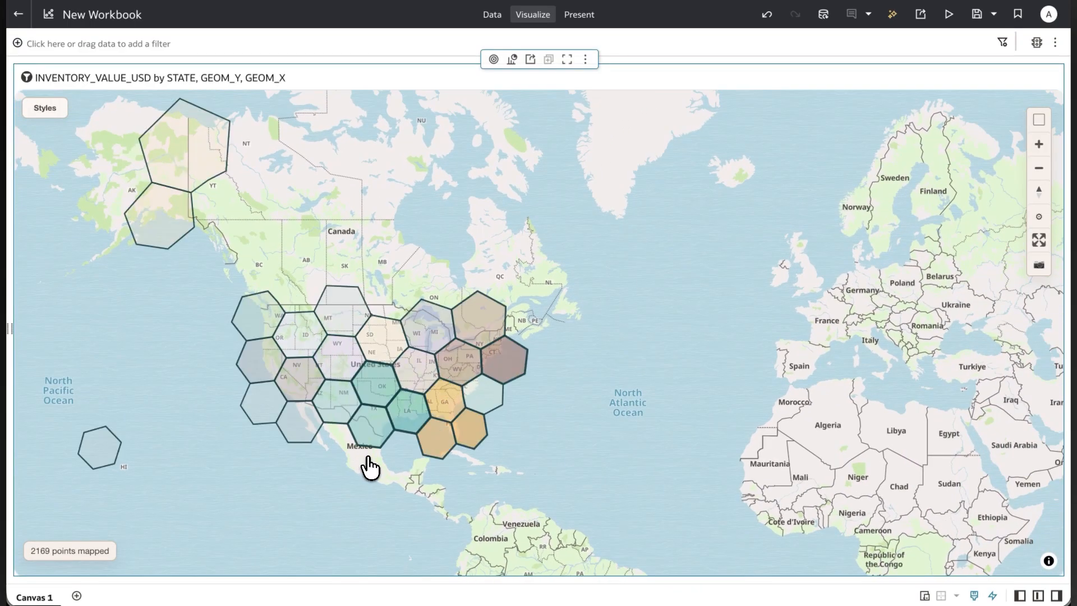
pyautogui.scroll(2, 387, 469)
pyautogui.scroll(2, 533, 365)
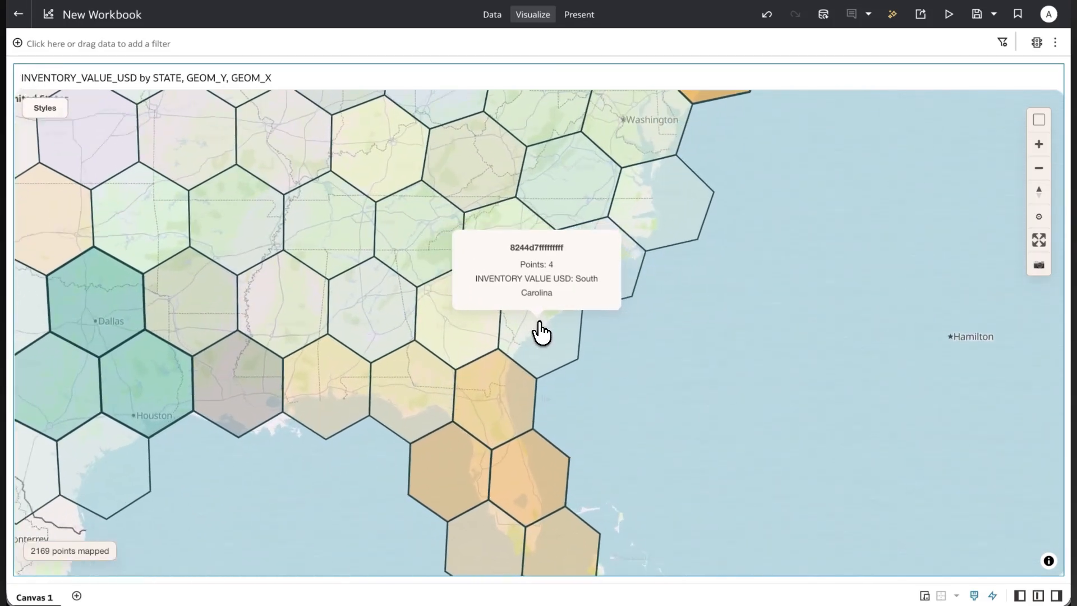
pyautogui.scroll(3, 580, 421)
pyautogui.moveTo(609, 452); pyautogui.dragTo(637, 235)
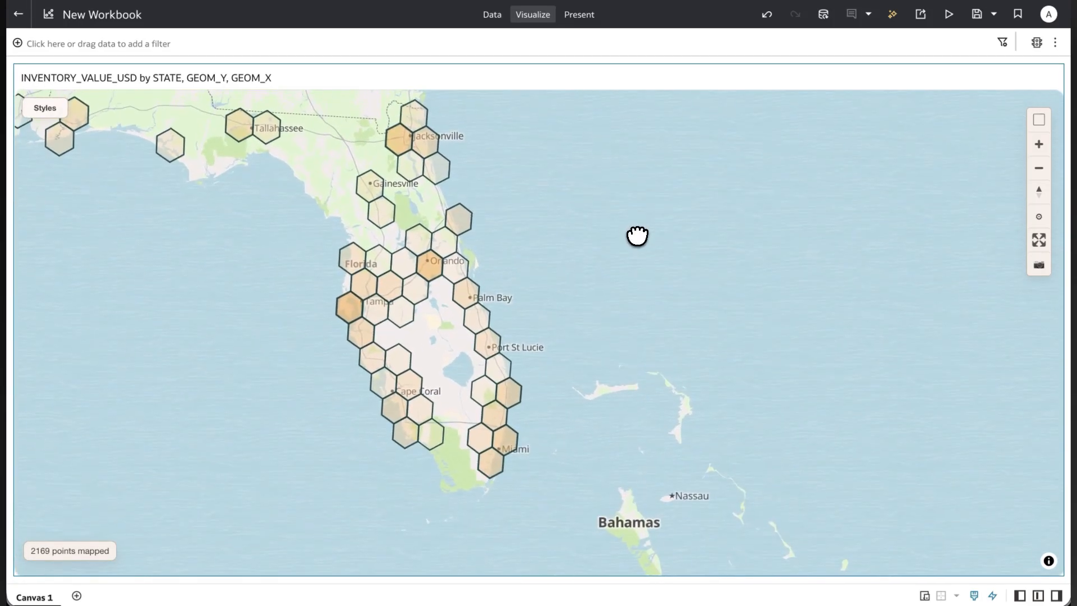
pyautogui.scroll(3, 621, 338)
pyautogui.moveTo(481, 346); pyautogui.dragTo(786, 347)
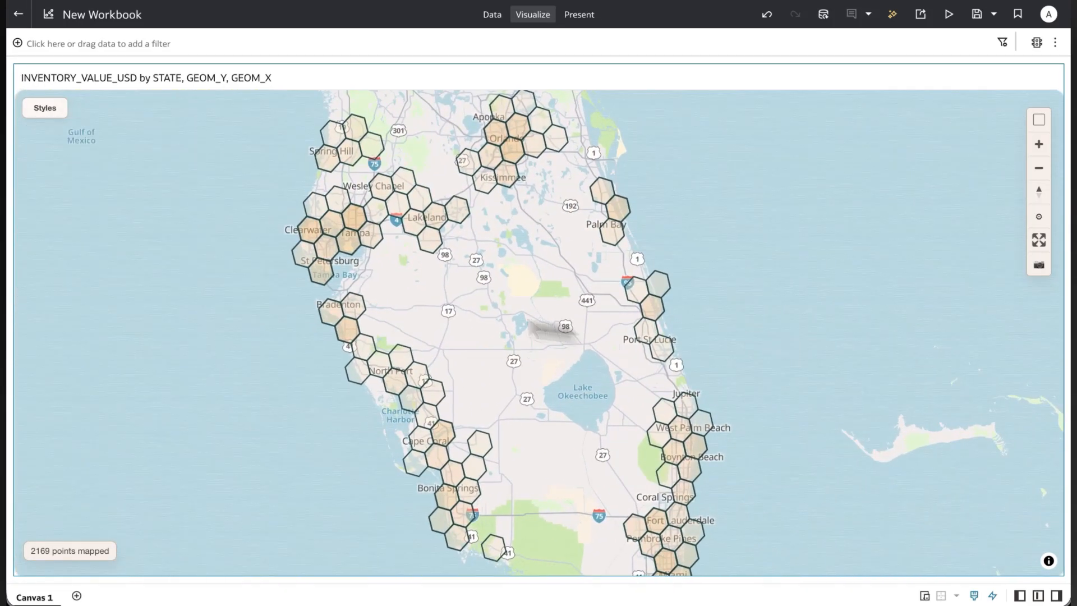
pyautogui.moveTo(379, 328); pyautogui.dragTo(724, 437)
pyautogui.moveTo(486, 340); pyautogui.dragTo(539, 519)
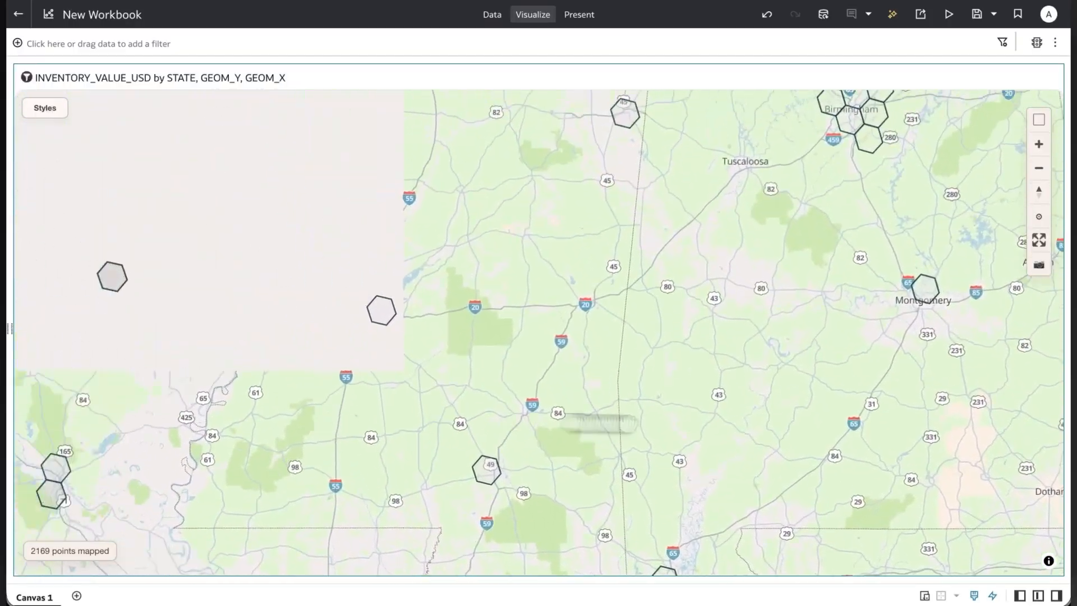
pyautogui.moveTo(263, 424); pyautogui.dragTo(593, 423)
pyautogui.moveTo(290, 404); pyautogui.dragTo(586, 399)
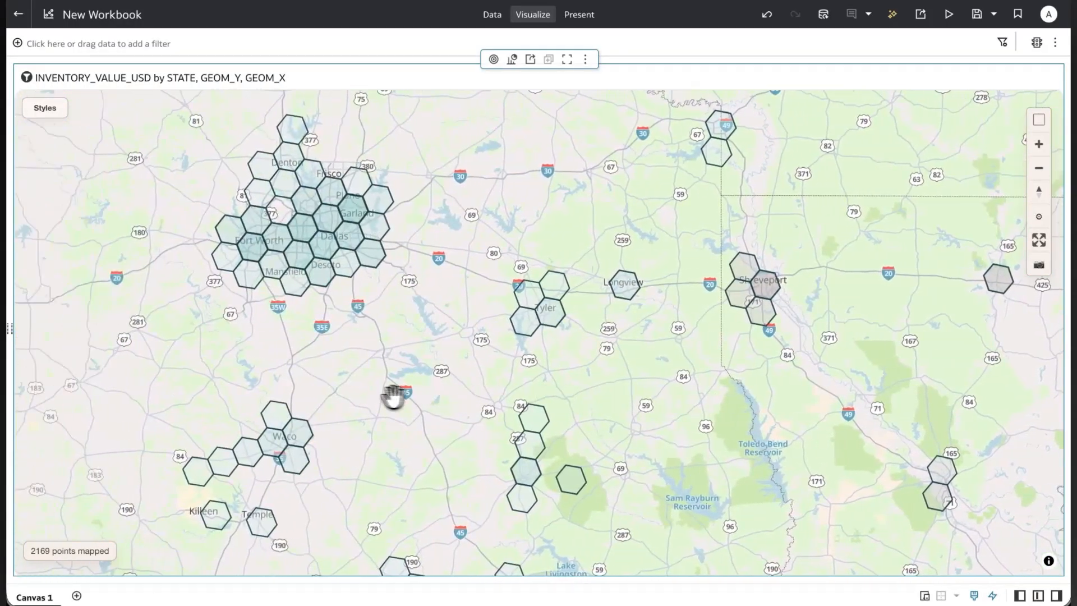
pyautogui.moveTo(373, 396); pyautogui.dragTo(602, 402)
pyautogui.scroll(-2, 409, 411)
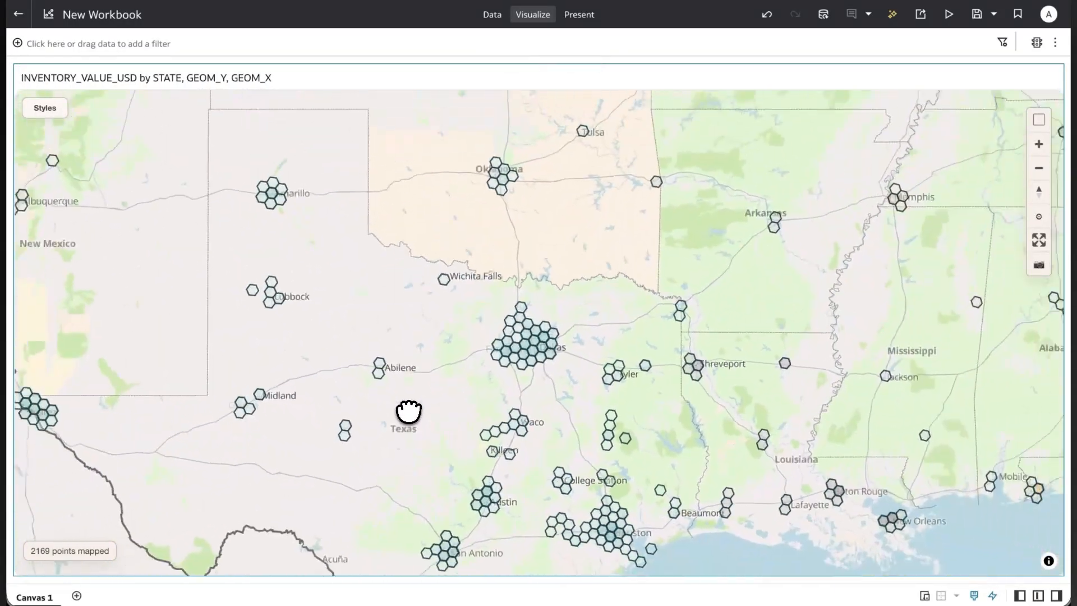
pyautogui.scroll(-5, 408, 411)
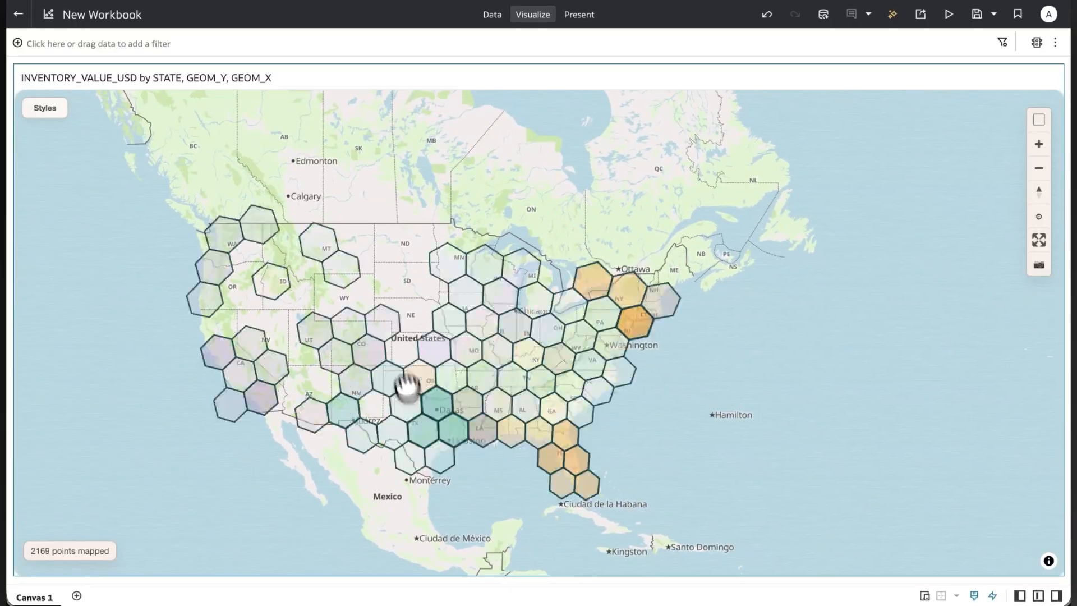
pyautogui.scroll(-2, 324, 421)
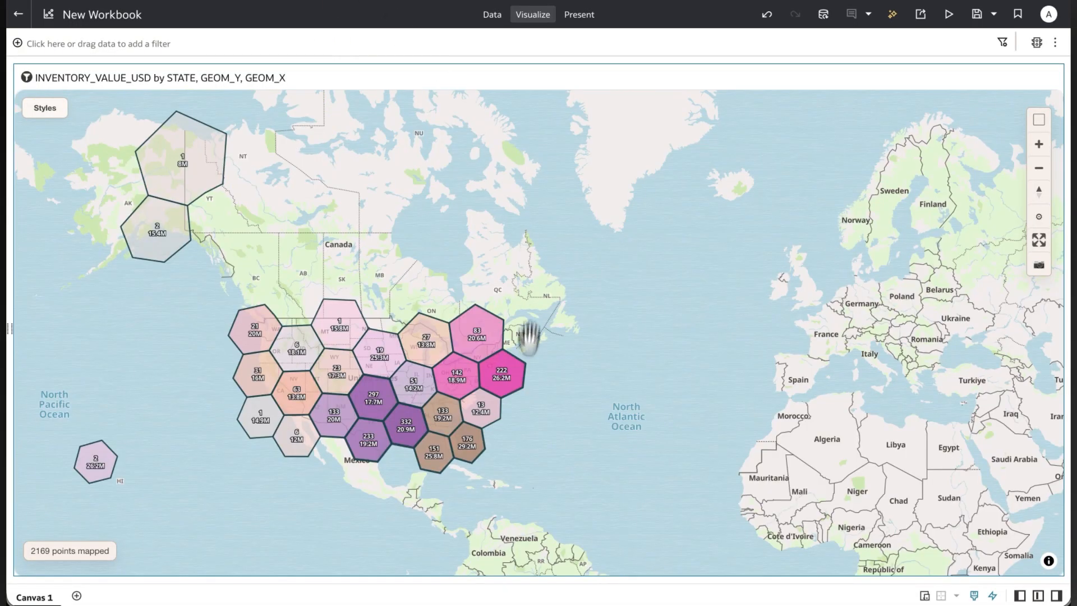
# Examine the labelled H3 cells at increasing detail across the southern United States, focusing on the Texas clusters.
pyautogui.scroll(3, 512, 436)
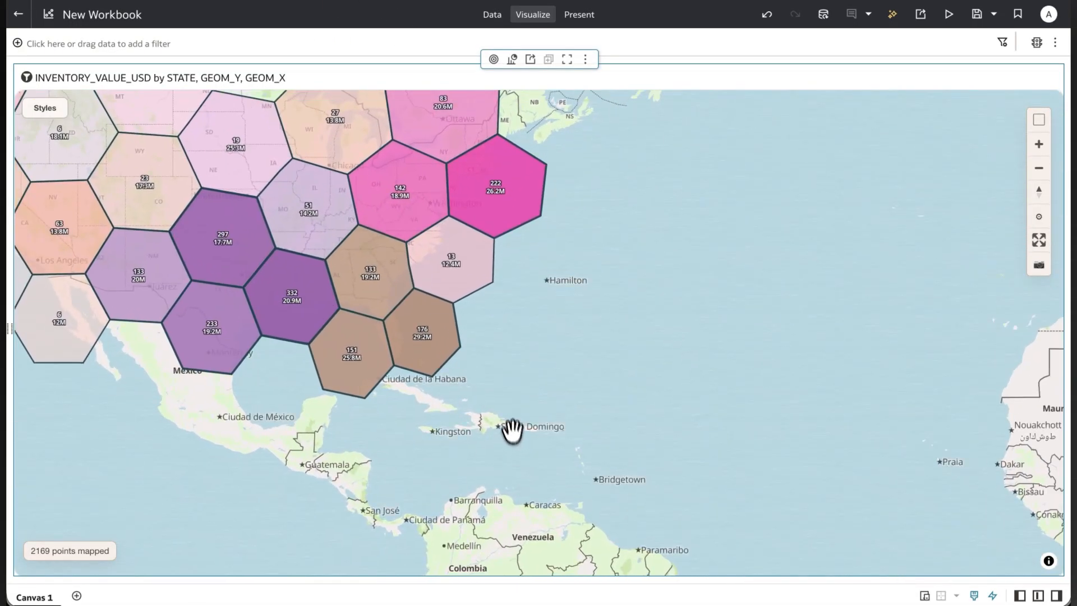
pyautogui.moveTo(481, 293); pyautogui.dragTo(742, 316)
pyautogui.scroll(3, 618, 404)
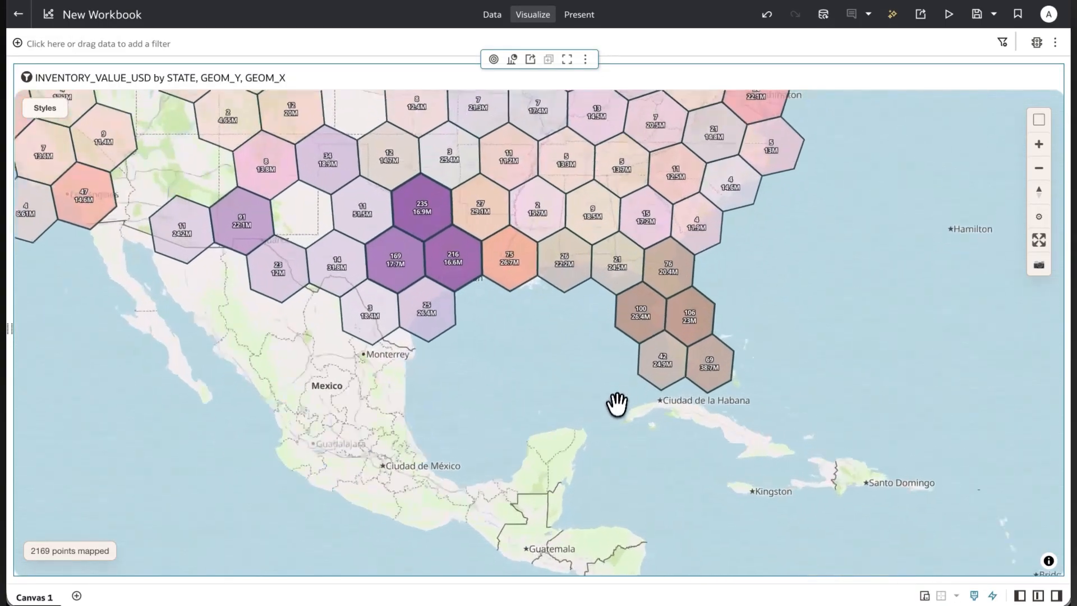
pyautogui.moveTo(532, 387); pyautogui.dragTo(774, 517)
pyautogui.moveTo(374, 376); pyautogui.dragTo(672, 471)
pyautogui.moveTo(600, 456); pyautogui.dragTo(377, 443)
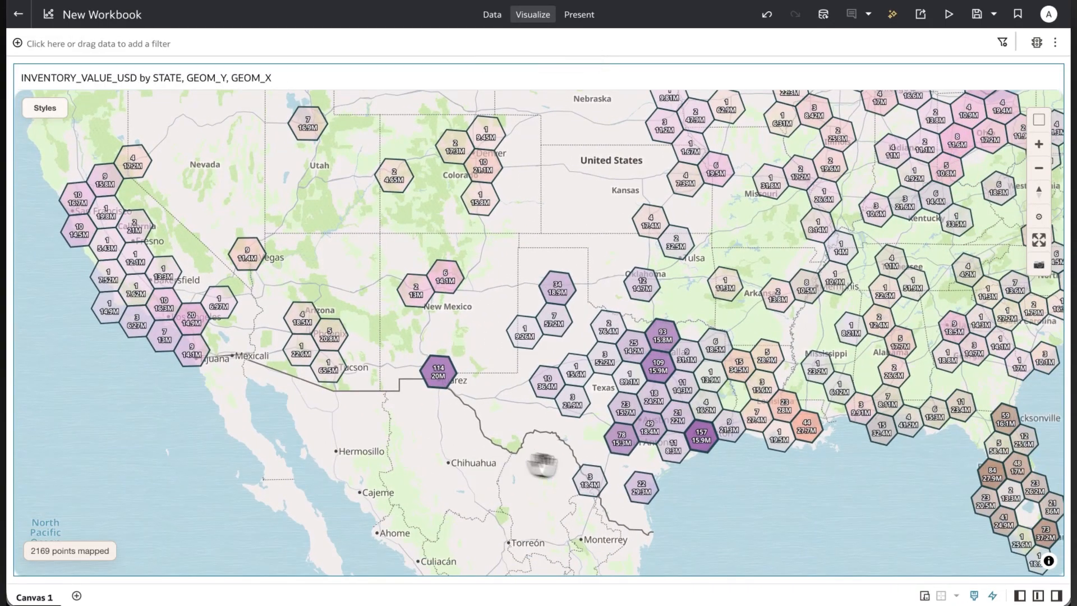
pyautogui.scroll(4, 699, 490)
pyautogui.moveTo(767, 448); pyautogui.dragTo(769, 503)
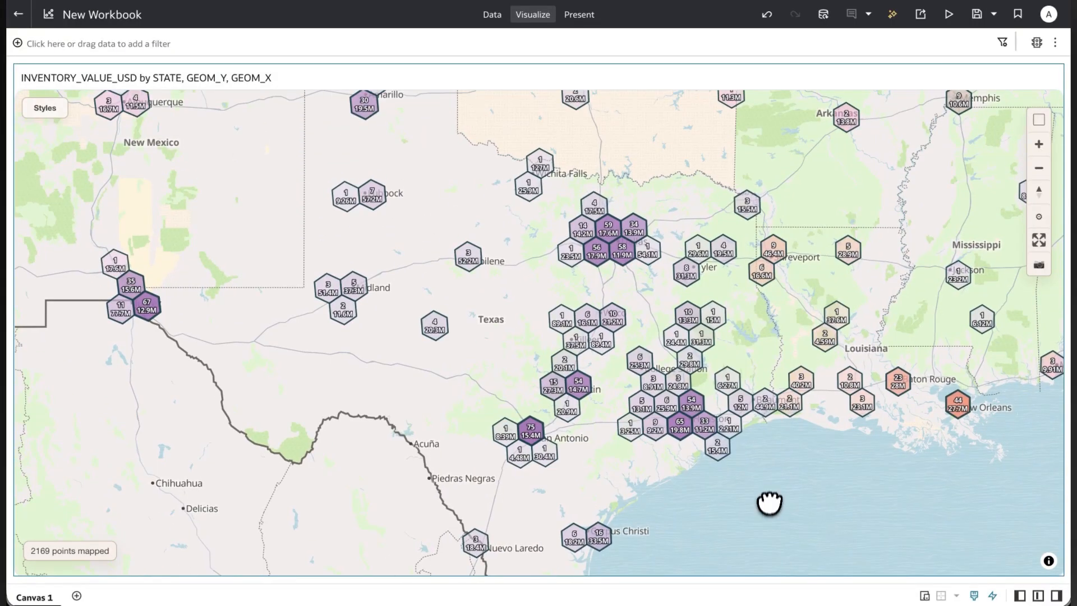
pyautogui.scroll(2, 769, 324)
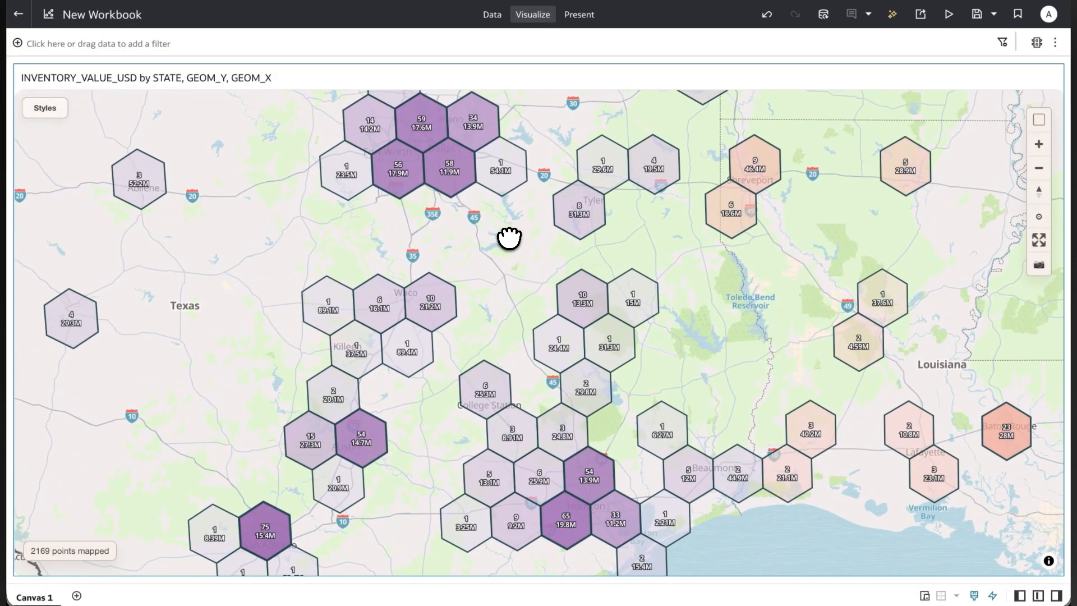
pyautogui.moveTo(507, 235); pyautogui.dragTo(524, 321)
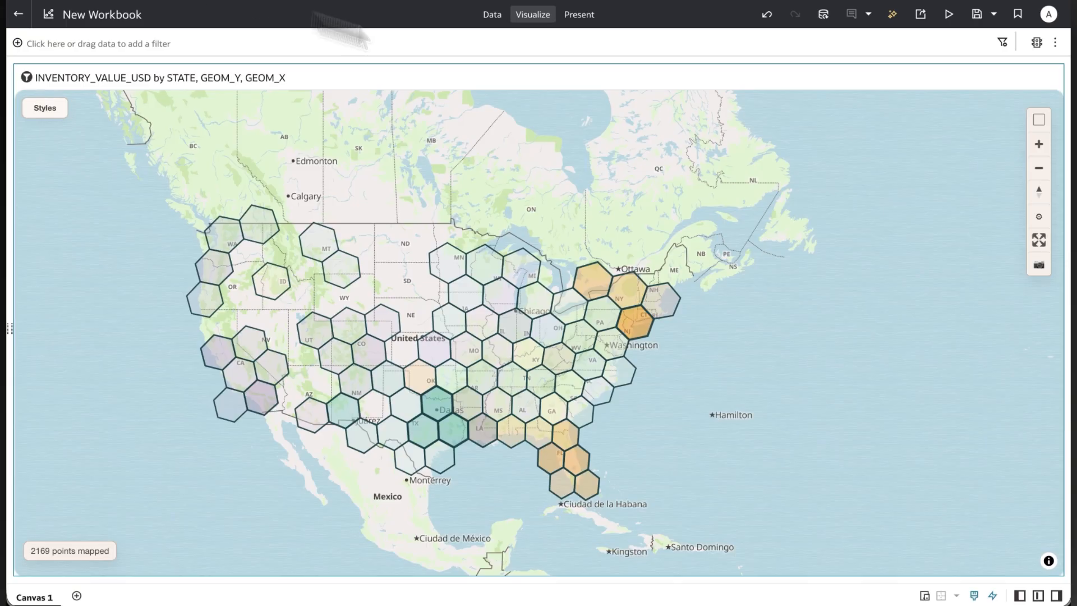
# In the H3 hex grid layer settings, set the fill opacity to 73% and the categorical color palette to Neon.
pyautogui.click(1038, 218)
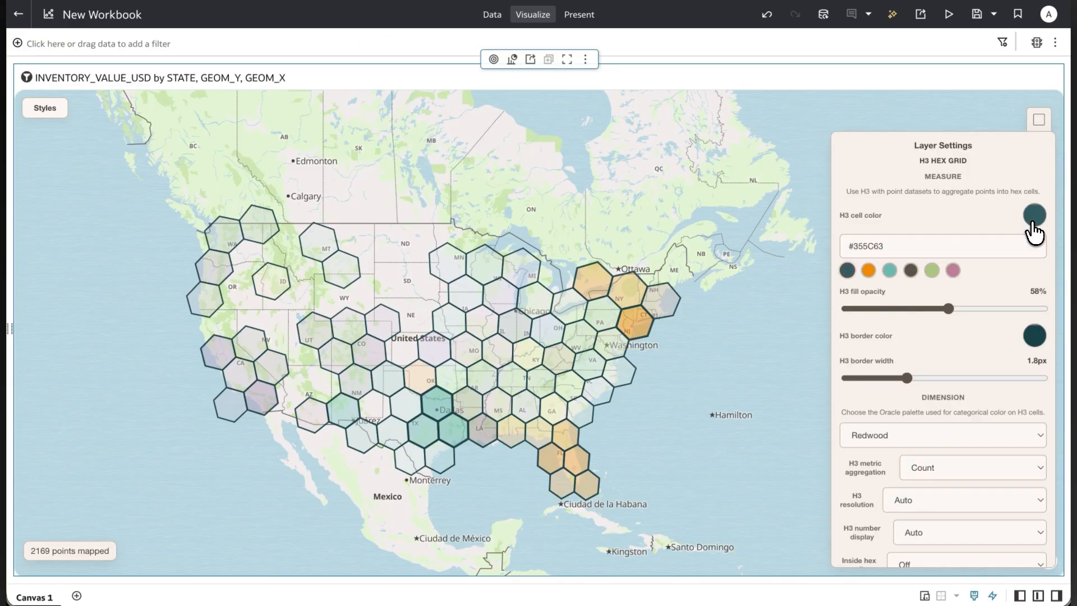
pyautogui.moveTo(952, 307); pyautogui.dragTo(984, 317)
pyautogui.moveTo(908, 375)
pyautogui.mouseDown()
pyautogui.moveTo(998, 380)
pyautogui.moveTo(907, 377)
pyautogui.mouseUp()
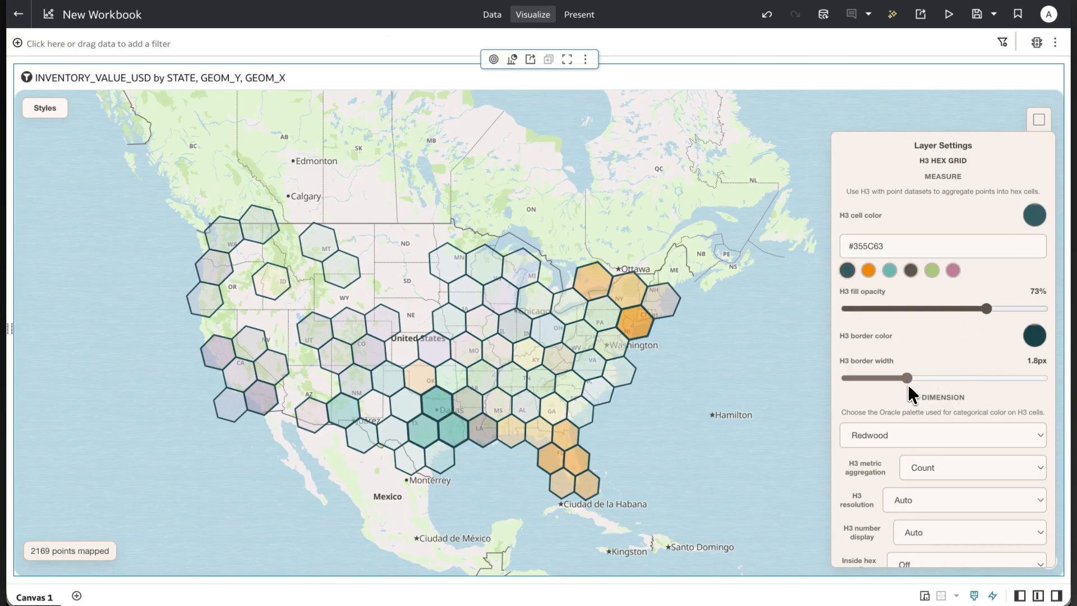
pyautogui.click(898, 435)
pyautogui.click(877, 498)
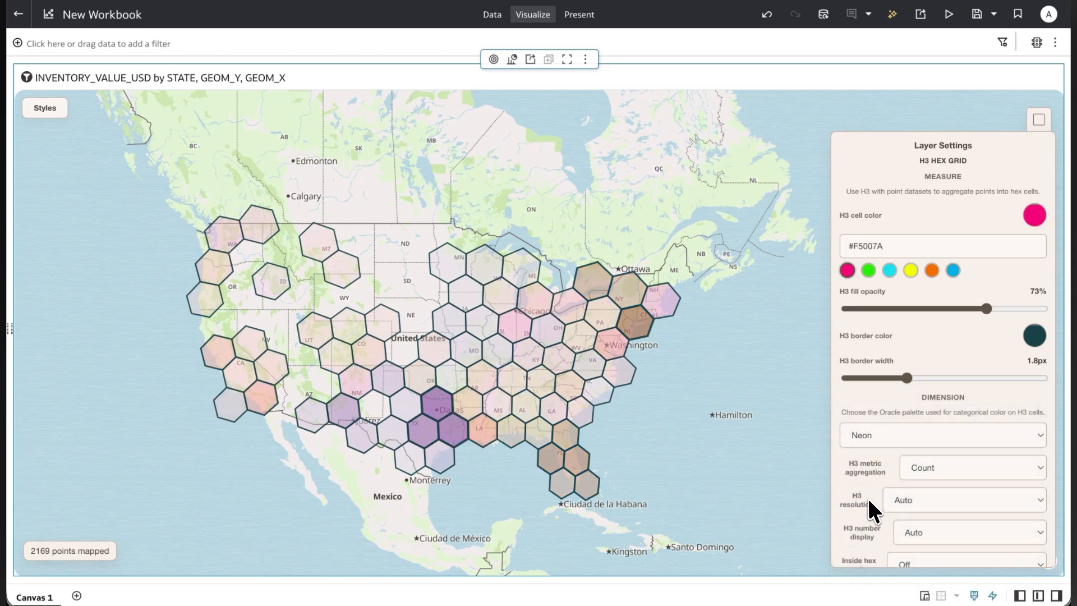
# Try Sum as the H3 metric aggregation, and settle on Maximum.
pyautogui.scroll(-1, 870, 491)
pyautogui.scroll(-1, 869, 480)
pyautogui.click(937, 373)
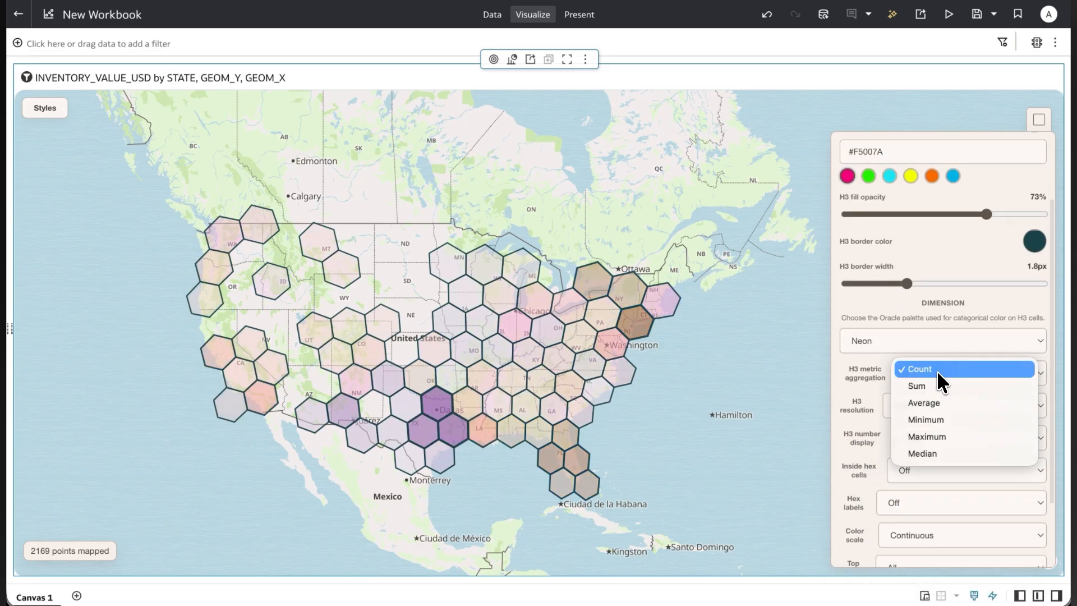
pyautogui.click(934, 376)
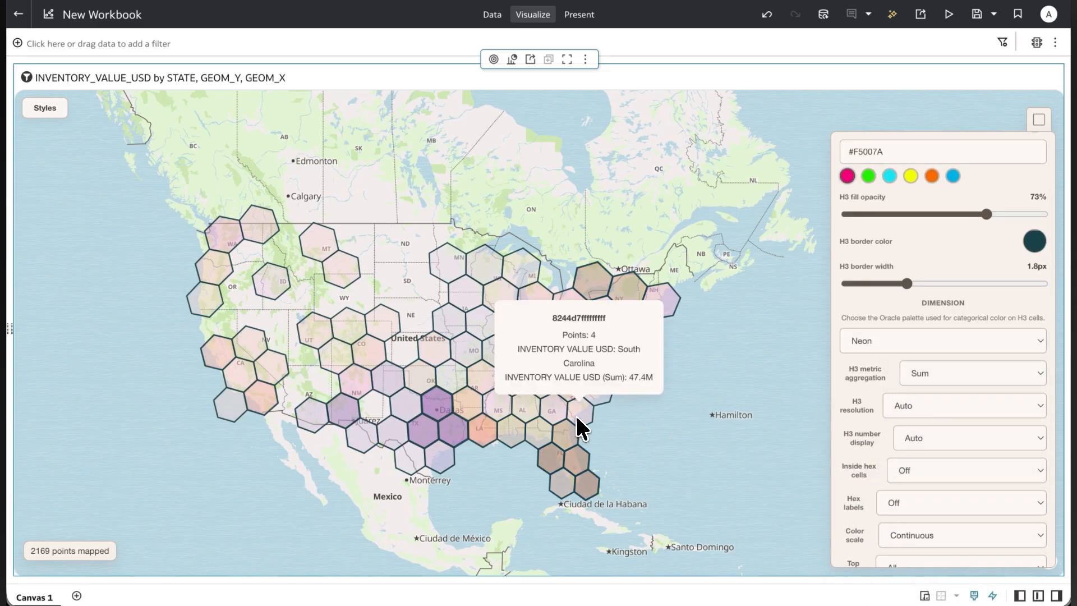
pyautogui.click(925, 379)
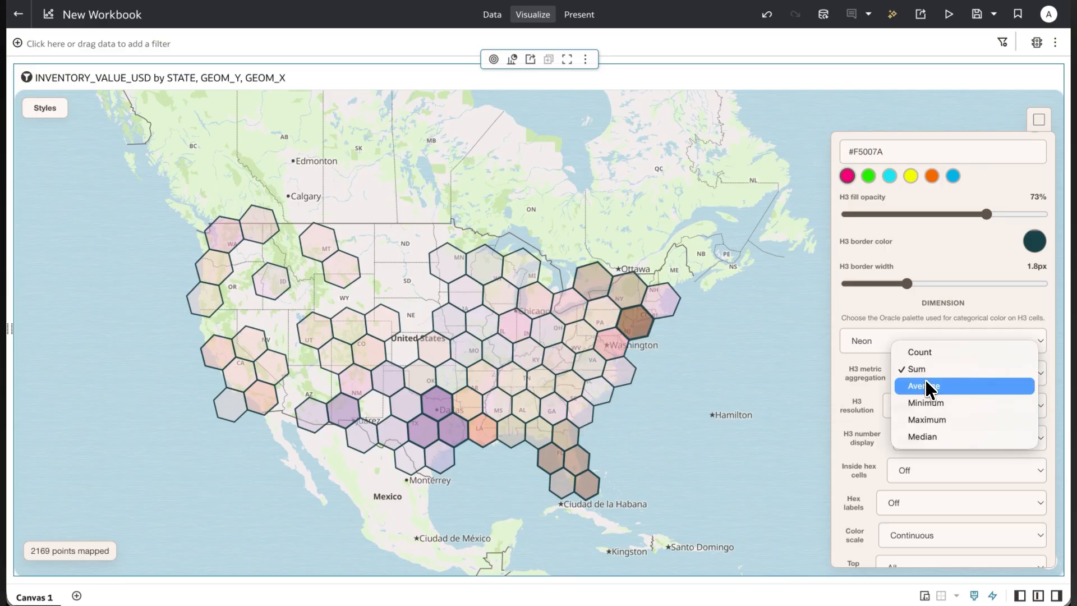
pyautogui.click(925, 419)
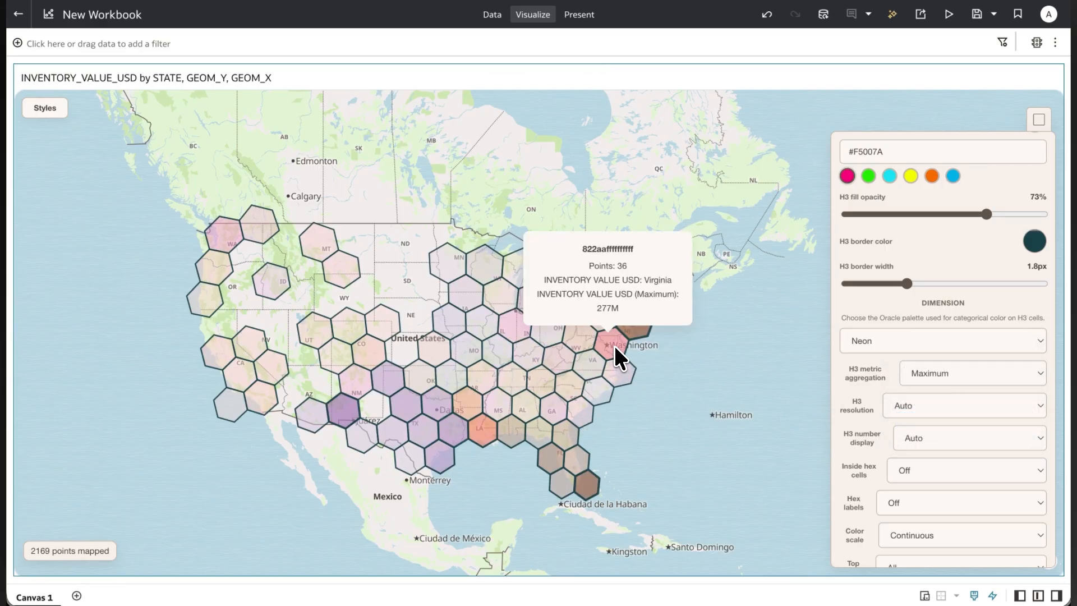
pyautogui.click(917, 369)
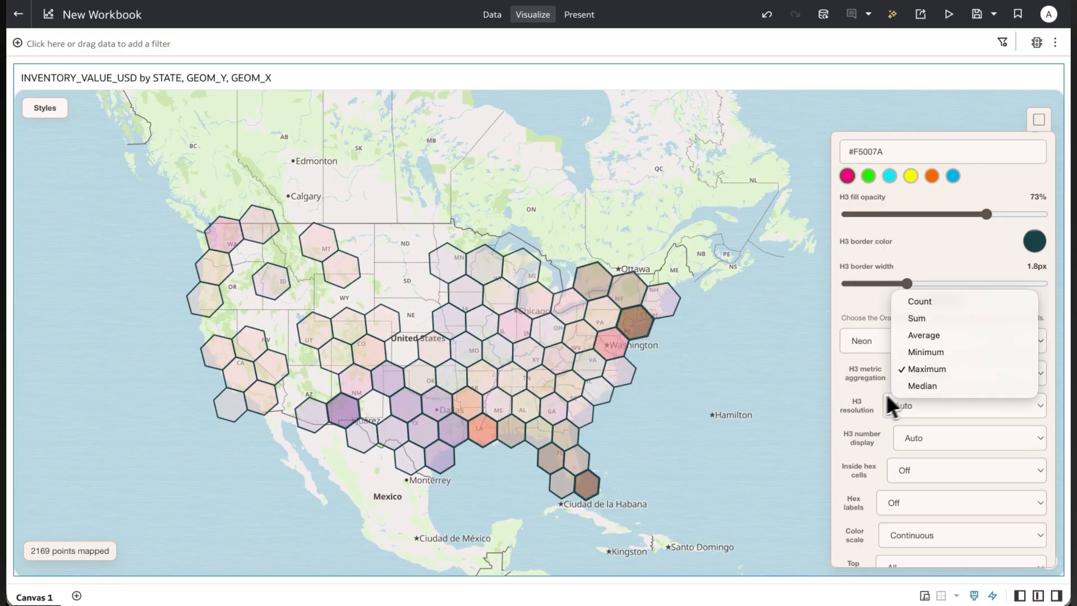
pyautogui.click(867, 399)
# Examine how the automatic H3 resolution changes the hexagons between continental, southeastern coast and country-wide views.
pyautogui.scroll(-3, 689, 419)
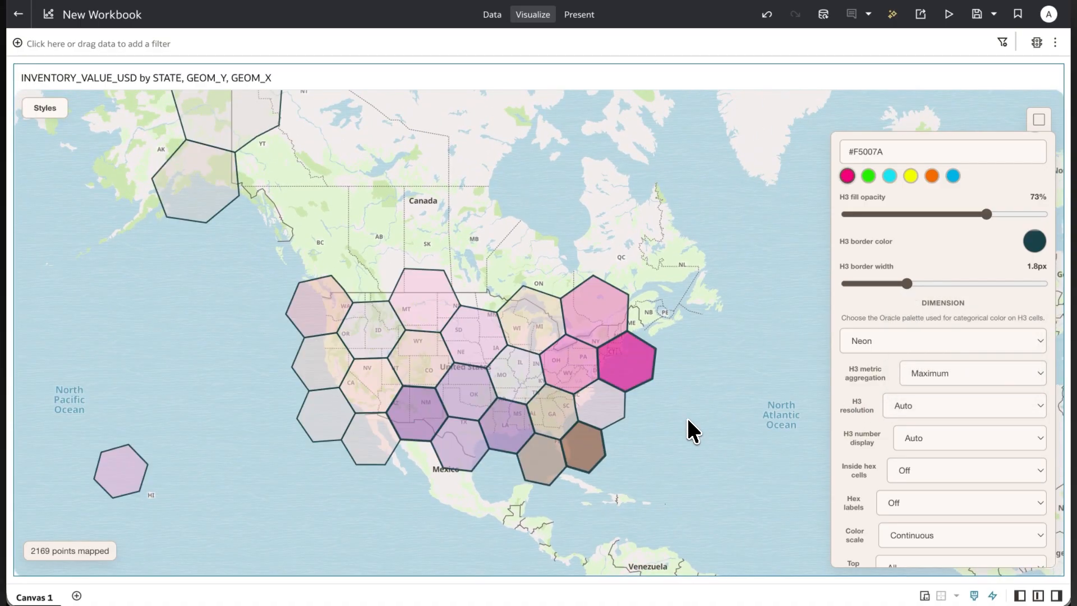
pyautogui.click(926, 415)
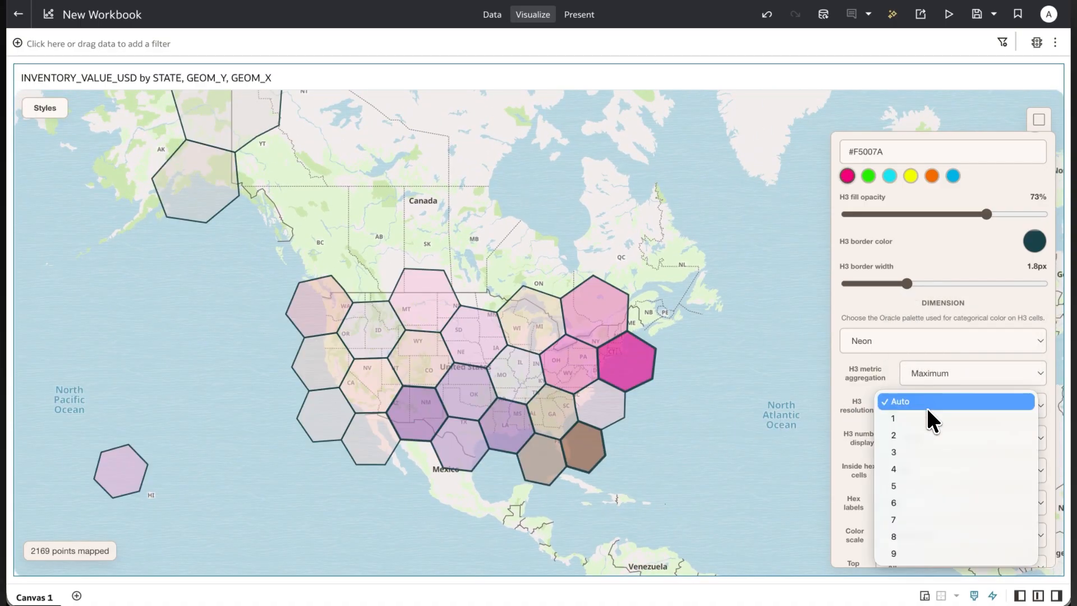
pyautogui.click(859, 400)
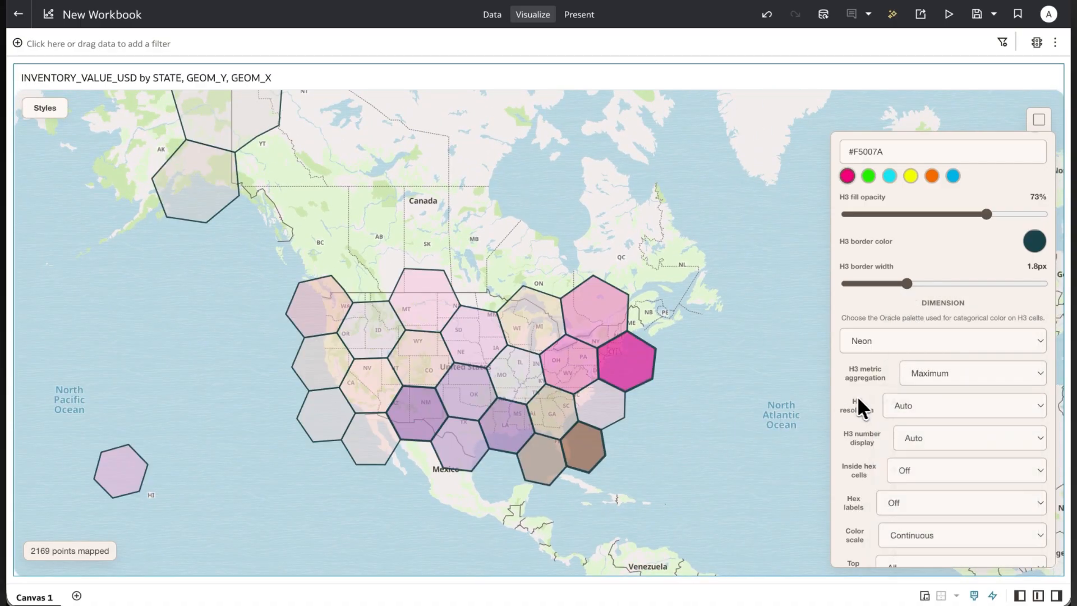
pyautogui.scroll(2, 598, 429)
pyautogui.scroll(5, 606, 431)
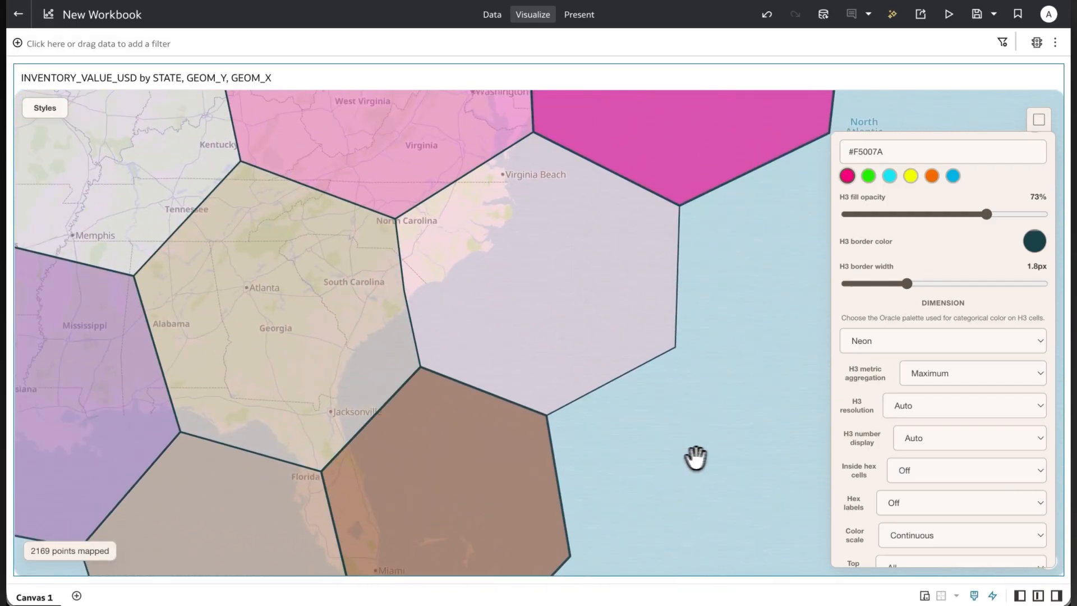
pyautogui.scroll(3, 428, 369)
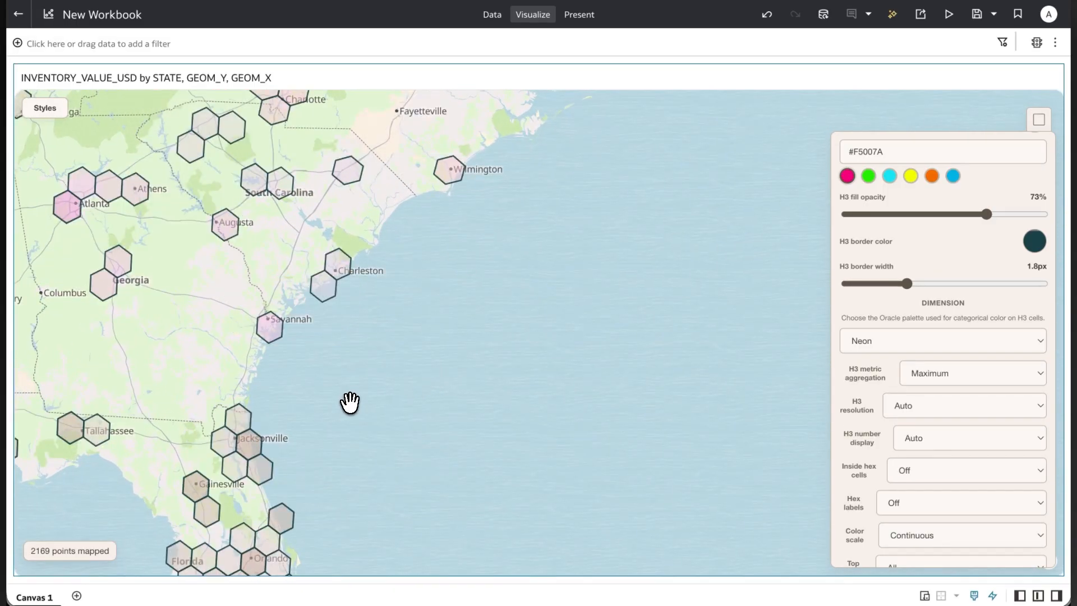
pyautogui.moveTo(351, 402); pyautogui.dragTo(567, 401)
pyautogui.scroll(-5, 567, 401)
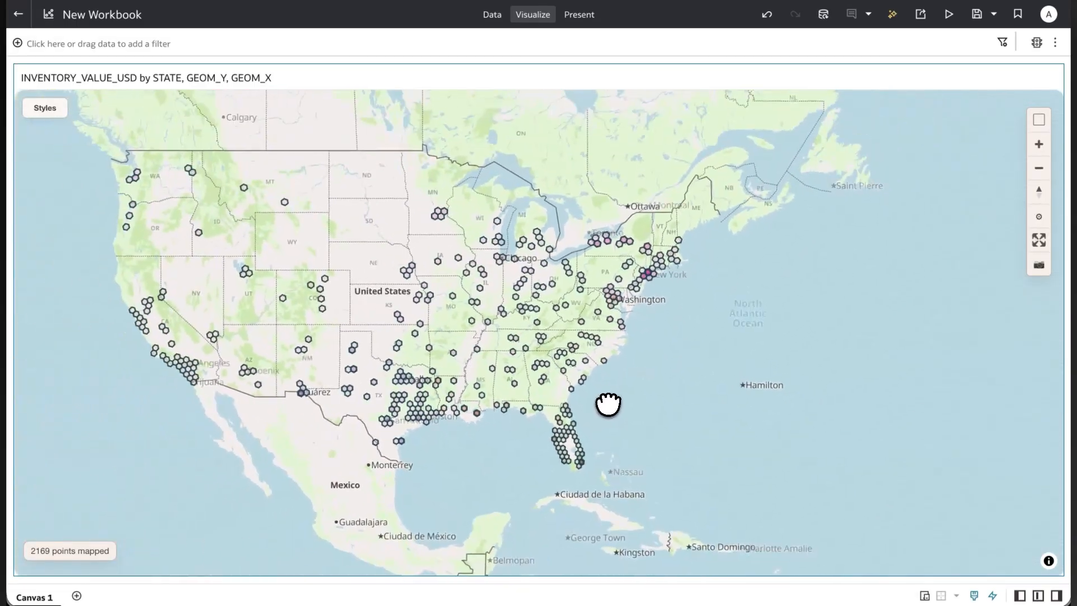
pyautogui.click(1038, 219)
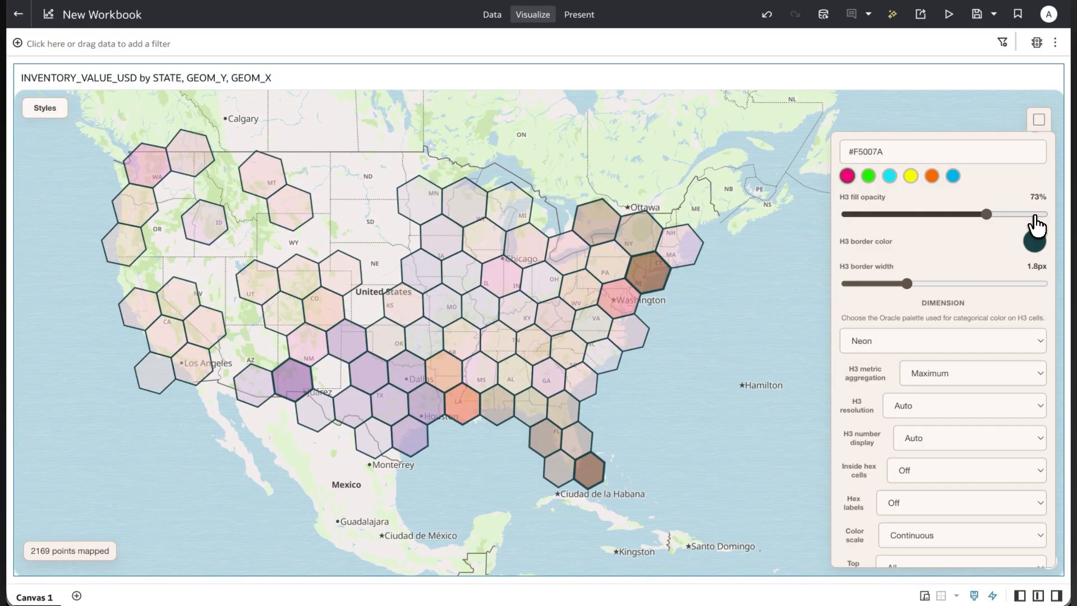
# Try fixed H3 resolutions from 1 to 5 on the country-wide map, and return the resolution to Auto.
pyautogui.click(924, 404)
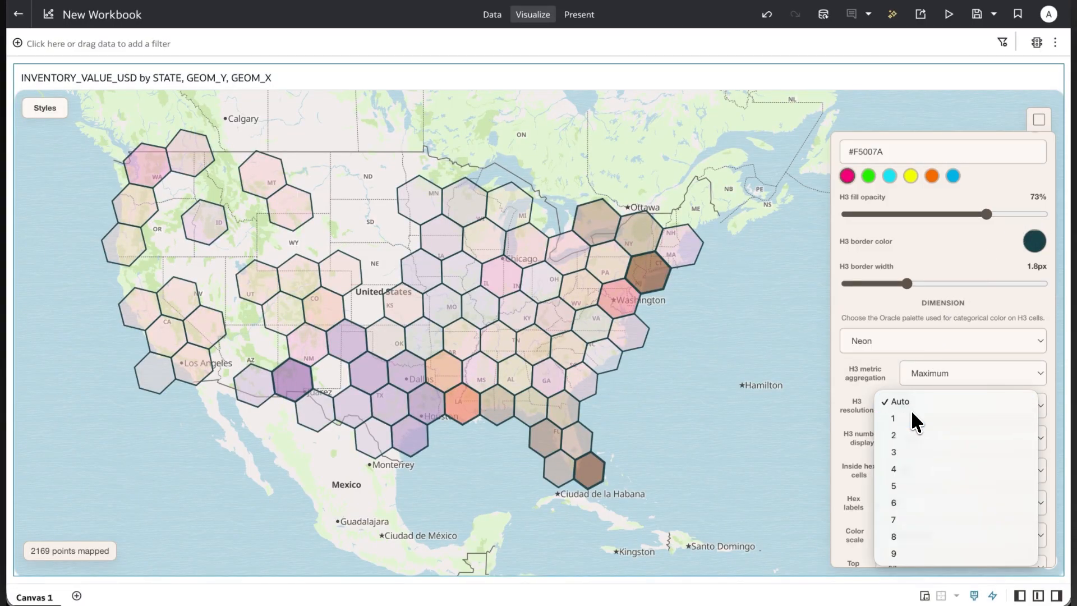
pyautogui.click(914, 420)
pyautogui.click(914, 410)
pyautogui.click(909, 420)
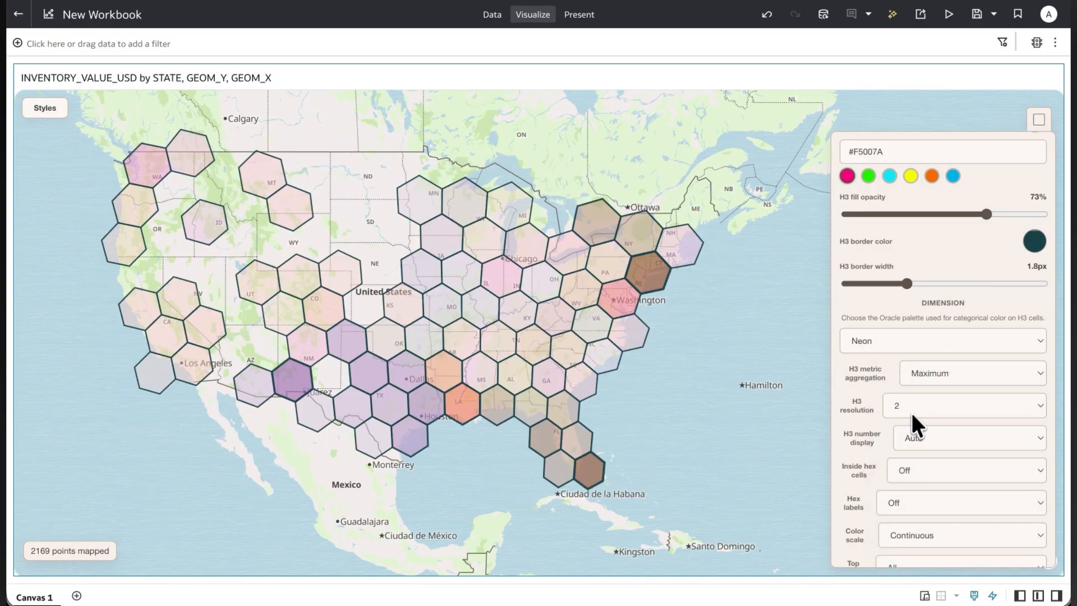
pyautogui.click(913, 407)
pyautogui.click(908, 419)
pyautogui.click(914, 407)
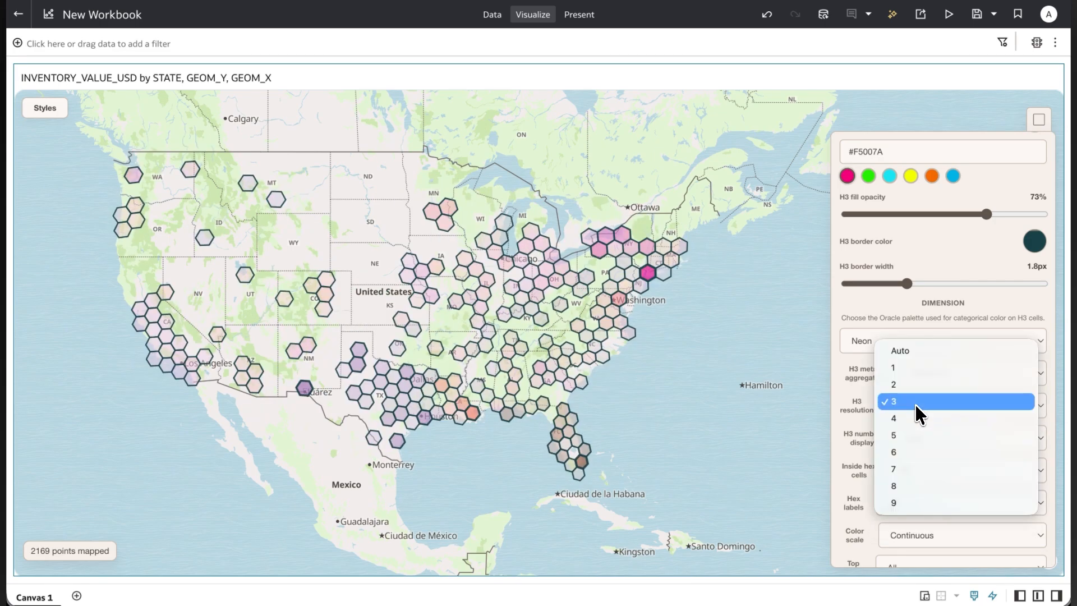
pyautogui.click(911, 419)
pyautogui.click(912, 415)
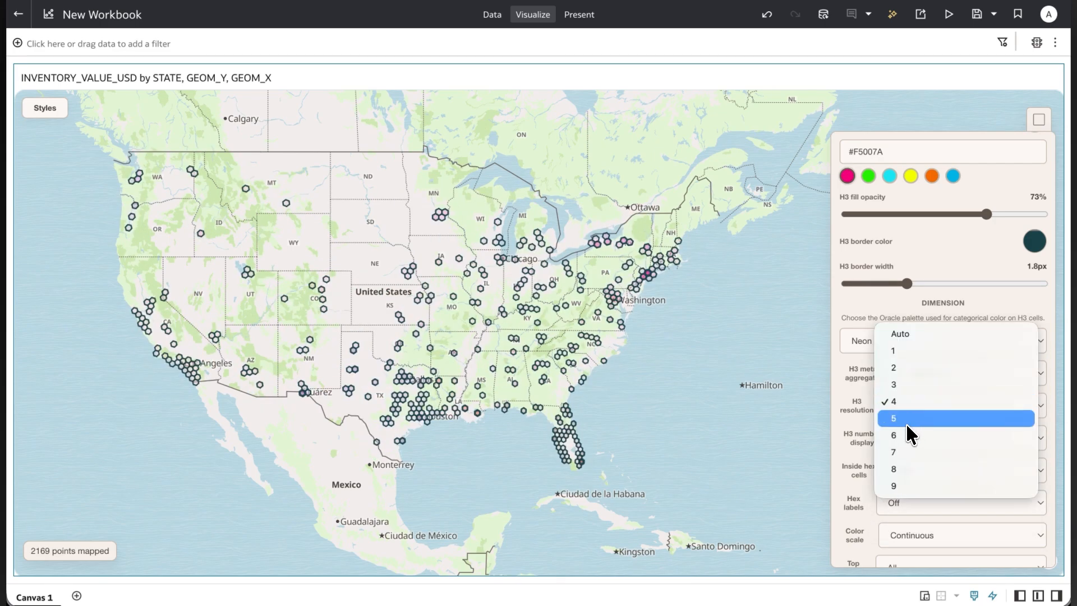
pyautogui.click(906, 421)
pyautogui.click(909, 402)
pyautogui.click(910, 335)
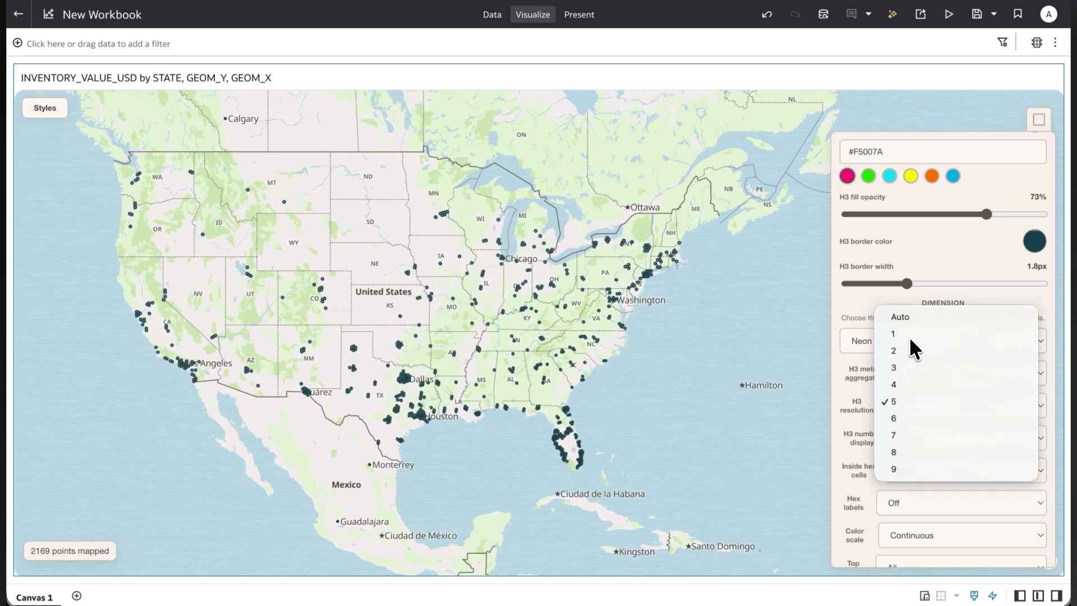
pyautogui.click(909, 399)
pyautogui.click(905, 382)
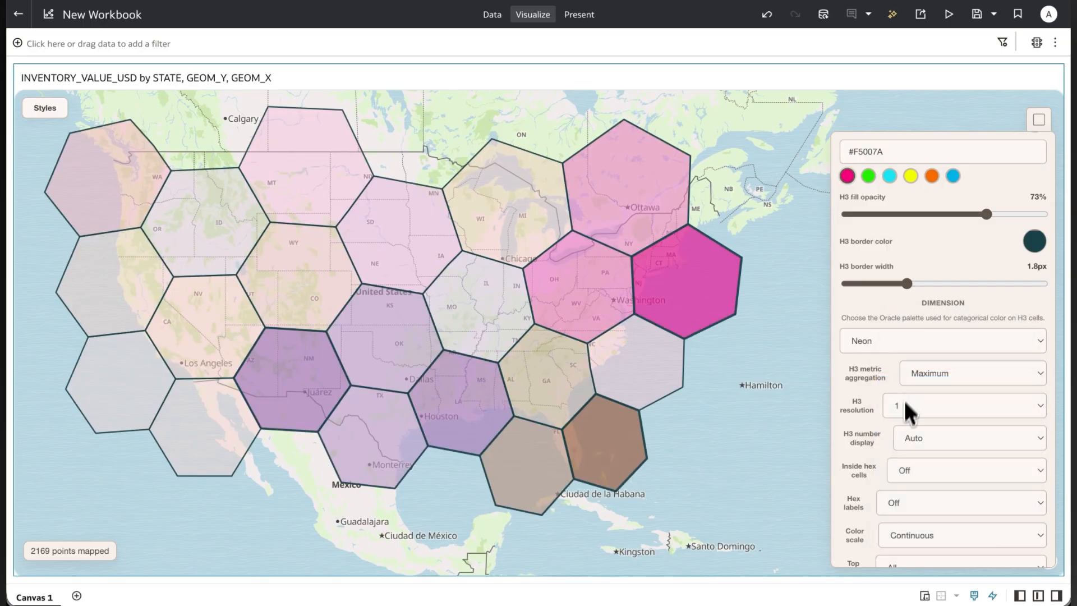
pyautogui.scroll(-1, 912, 423)
pyautogui.click(912, 423)
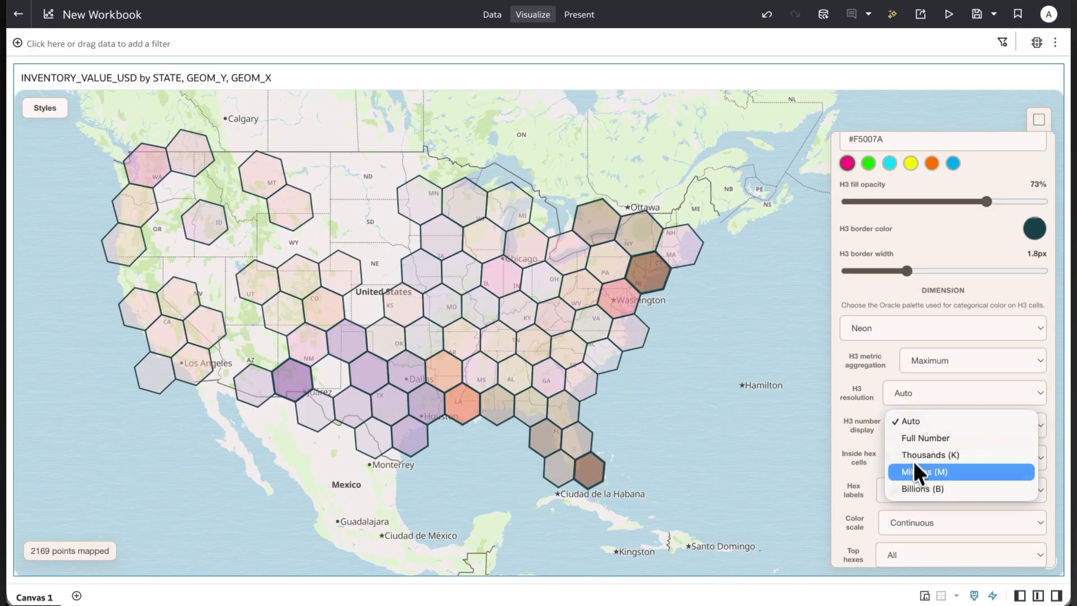
pyautogui.click(868, 474)
# Turn on the hex labels, trying Count and Metric before setting them to Count + Metric.
pyautogui.scroll(-1, 868, 474)
pyautogui.click(907, 440)
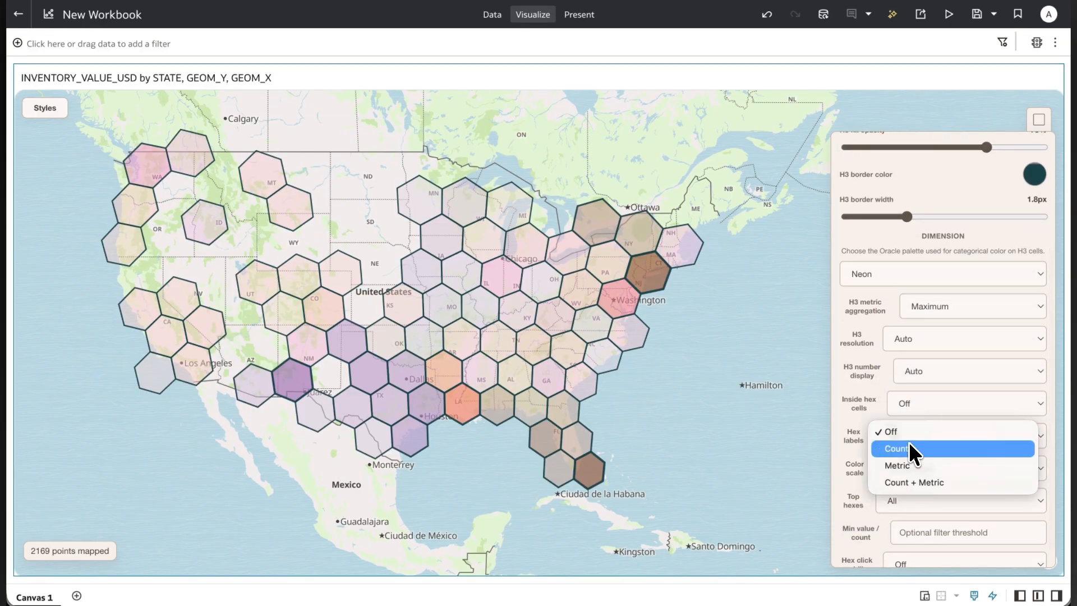
pyautogui.click(909, 445)
pyautogui.click(910, 440)
pyautogui.click(910, 438)
pyautogui.click(910, 446)
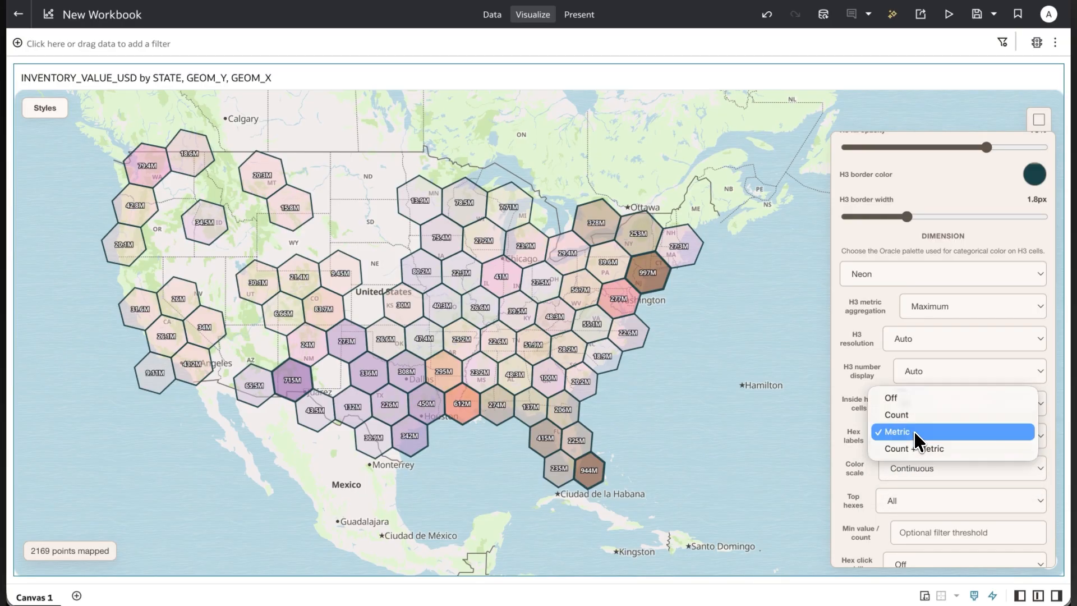
pyautogui.click(910, 450)
# Try the Stepped color scale for the hexagons, and set it to Quantile (5 bins).
pyautogui.click(910, 466)
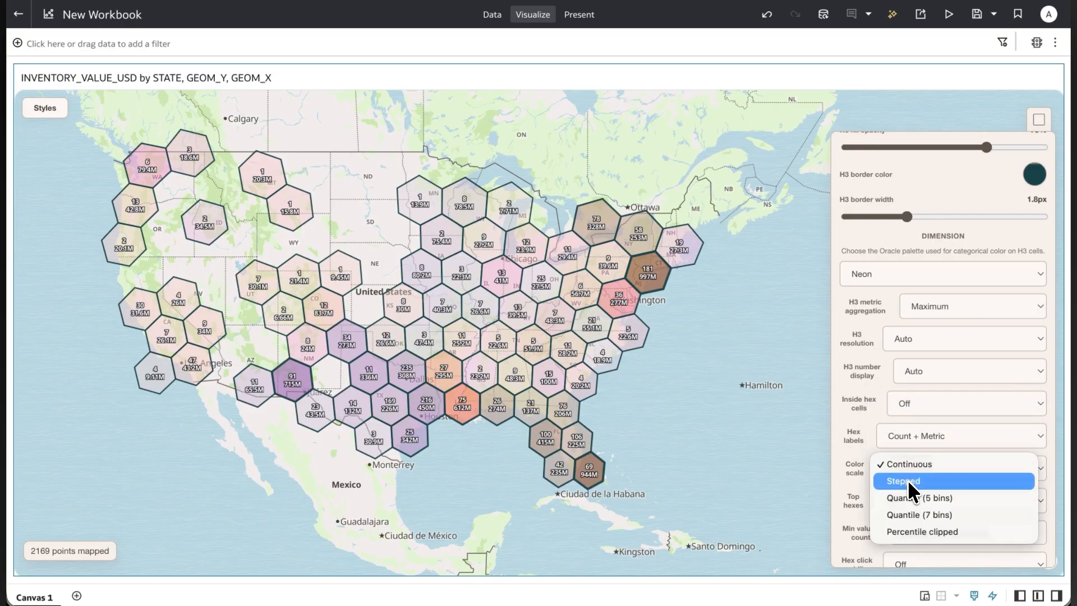
pyautogui.click(908, 480)
pyautogui.click(909, 477)
pyautogui.click(910, 481)
# Limit the map to the Top 10 and Top 25 hexes in turn, and restore it to All.
pyautogui.scroll(-1, 889, 482)
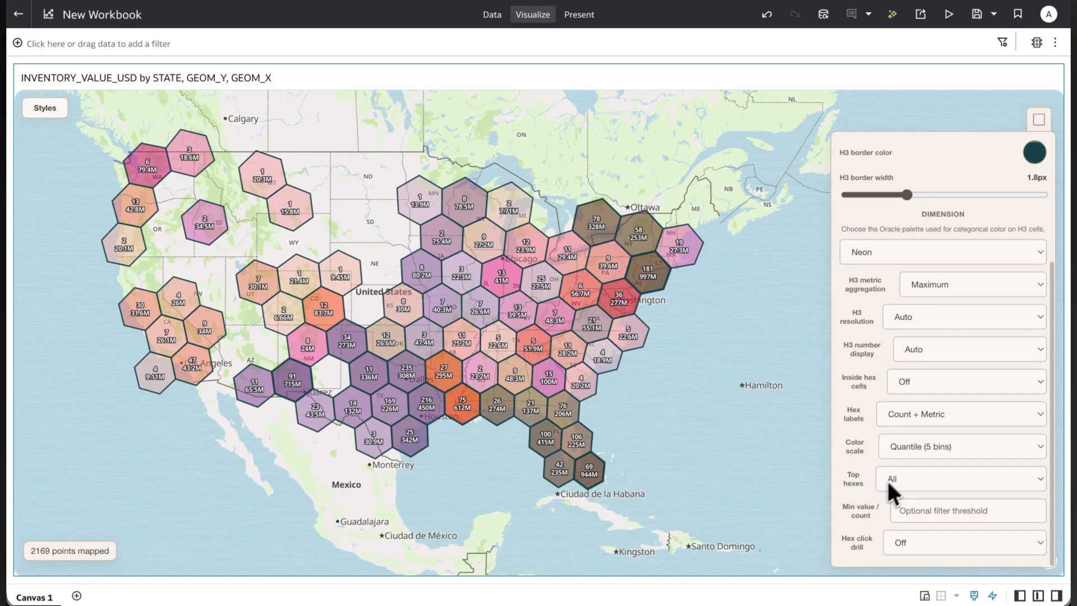
pyautogui.click(898, 477)
pyautogui.click(900, 485)
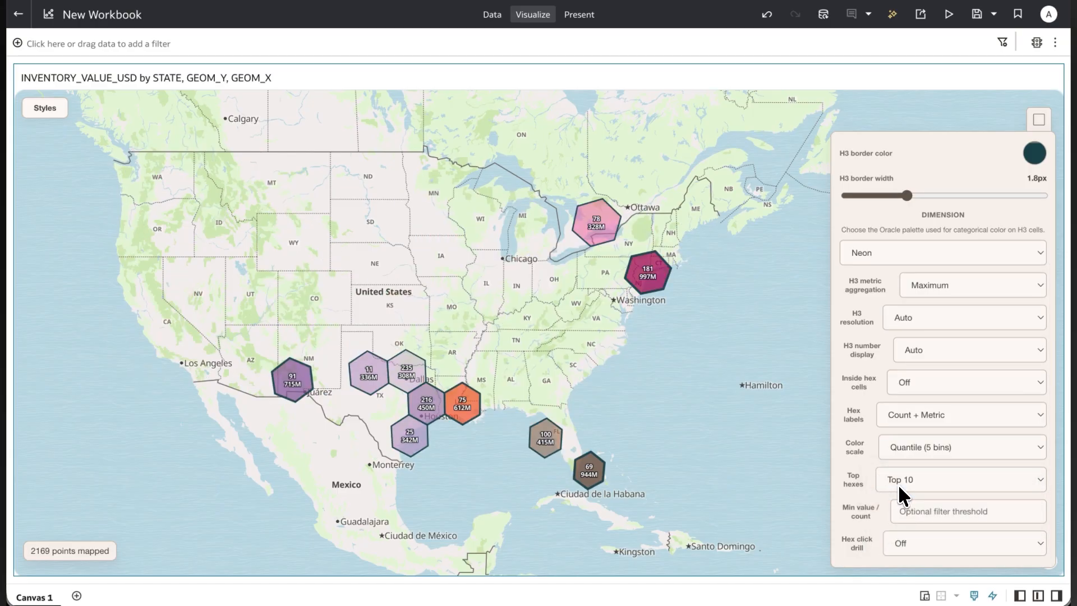
pyautogui.click(898, 486)
pyautogui.click(900, 489)
pyautogui.click(905, 480)
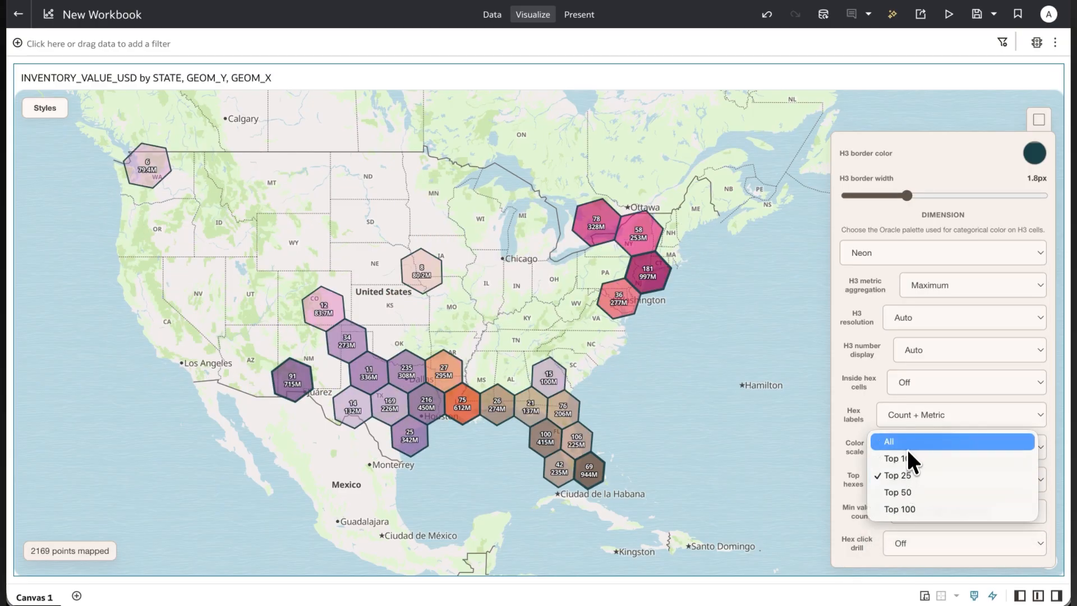
pyautogui.click(900, 442)
# Set the hex click drill to Switch to Points, and drill into the southeastern Florida hexagon.
pyautogui.click(897, 548)
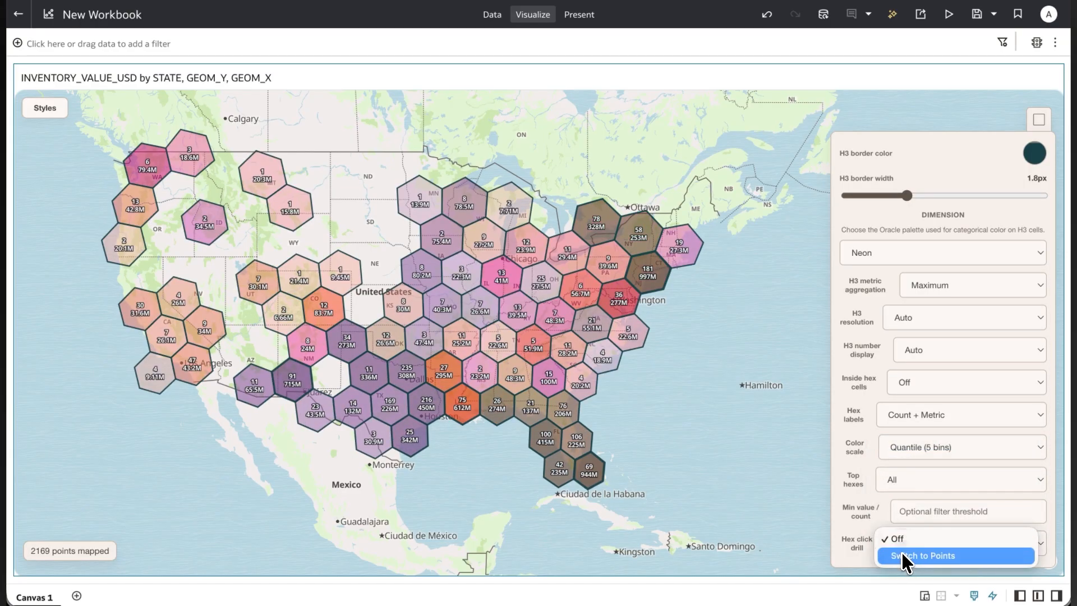
pyautogui.click(902, 553)
pyautogui.click(582, 482)
pyautogui.click(589, 485)
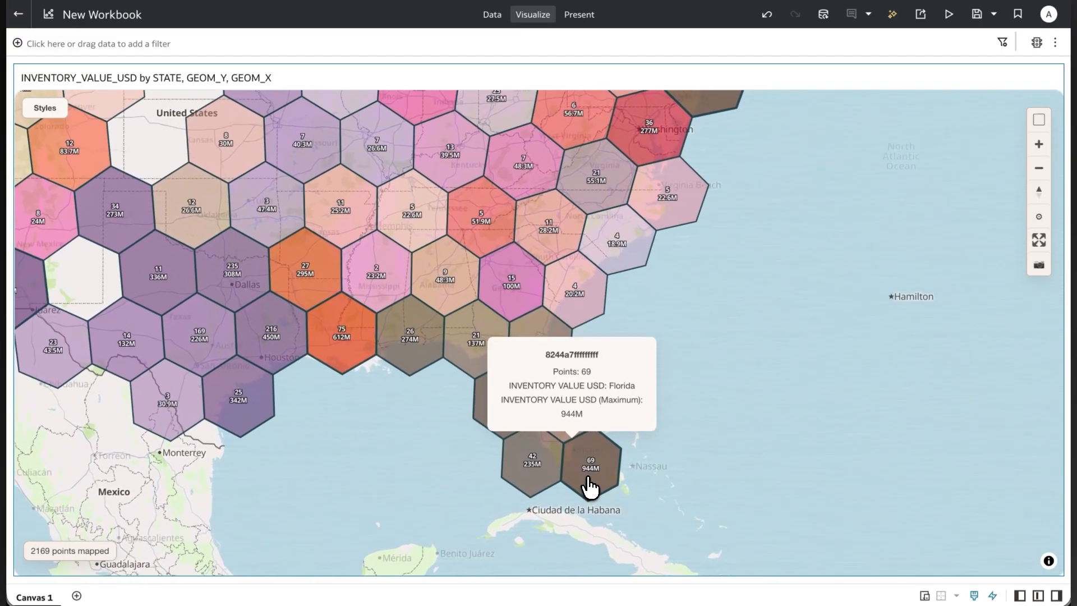
pyautogui.click(577, 450)
pyautogui.scroll(2, 578, 450)
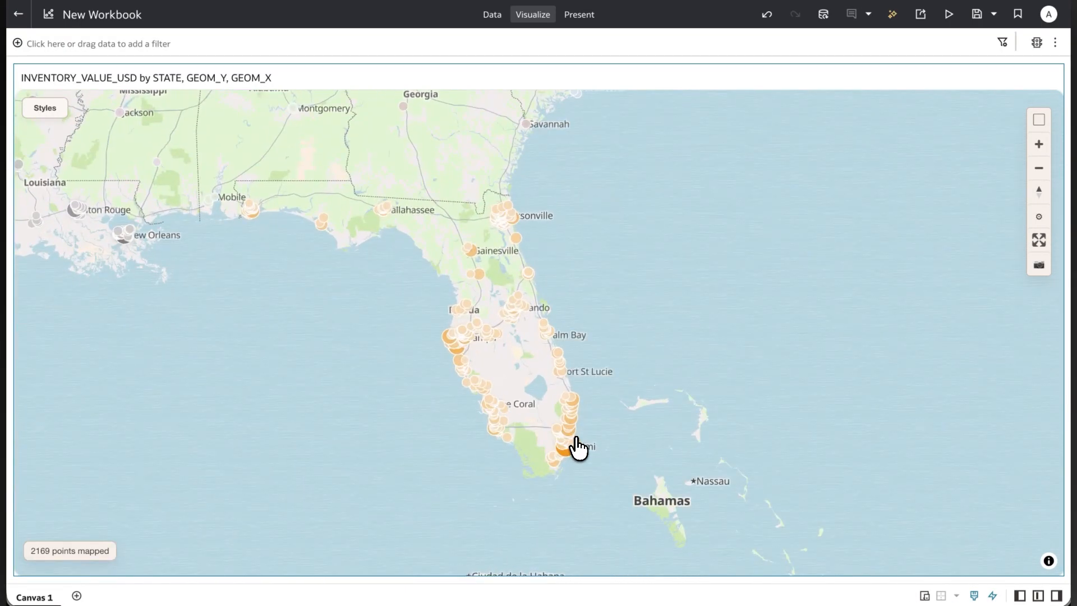
# Reset the map styles, and set the data style to H3 again.
pyautogui.click(49, 112)
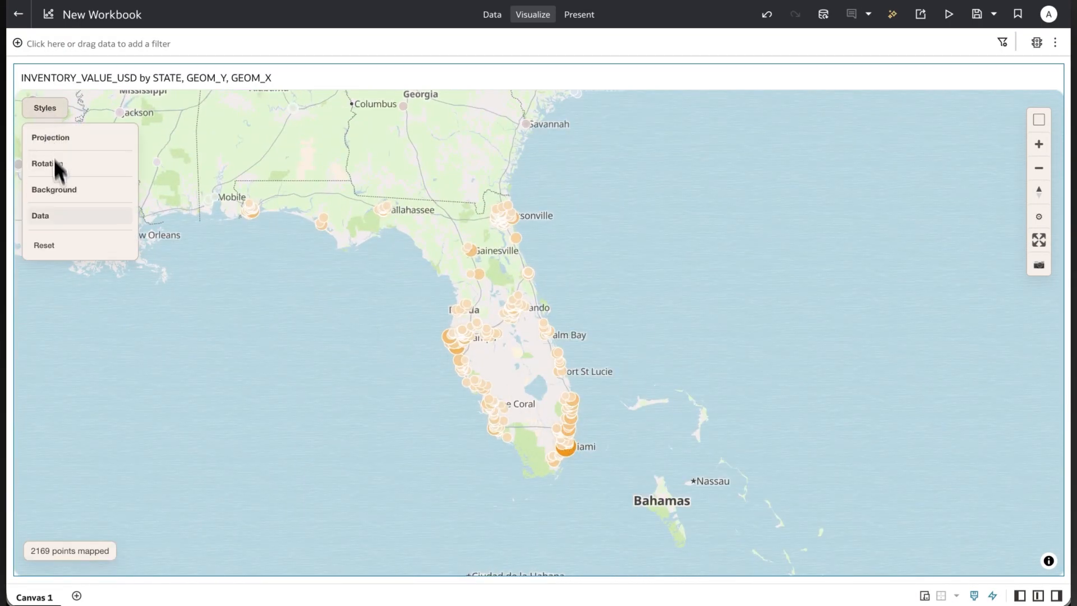
pyautogui.click(44, 245)
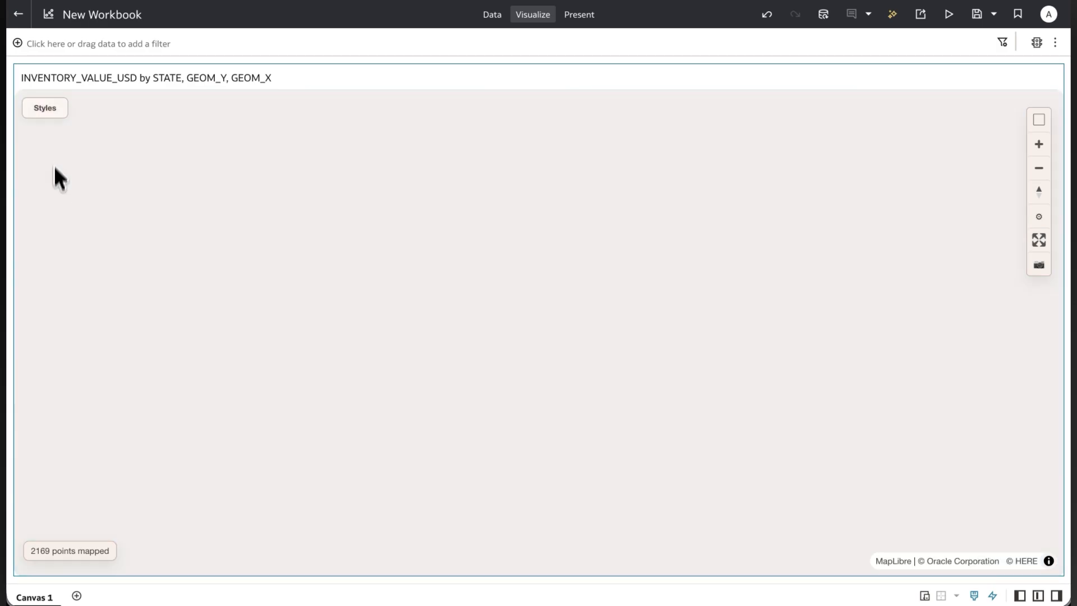
pyautogui.click(51, 120)
pyautogui.click(40, 219)
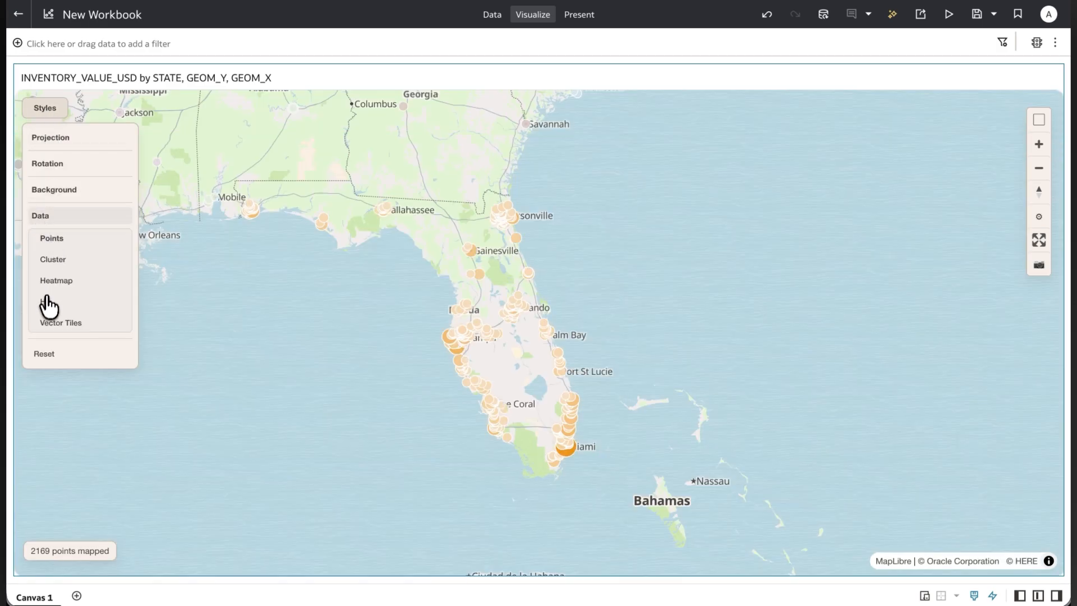
pyautogui.click(45, 302)
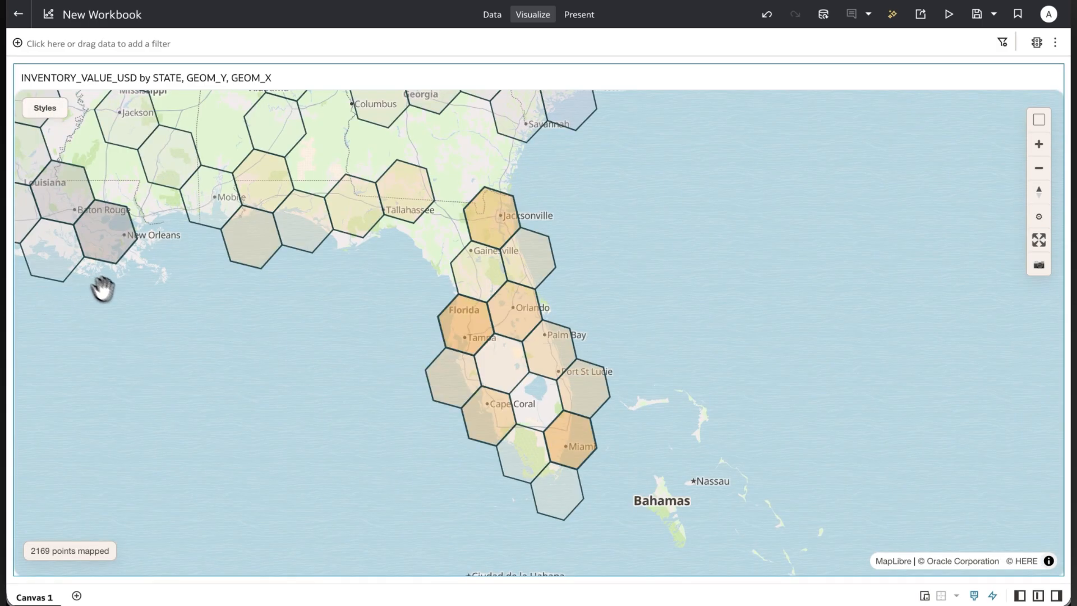
# Bring the whole United States into view, and set the map background to OSM.
pyautogui.scroll(-3, 147, 378)
pyautogui.moveTo(147, 379); pyautogui.dragTo(596, 432)
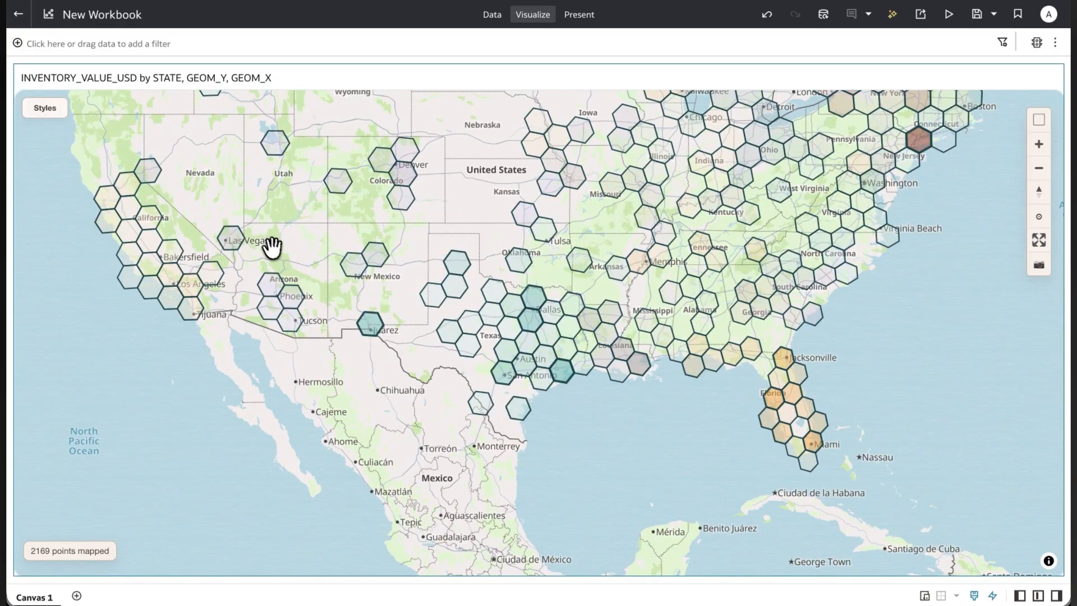
pyautogui.moveTo(271, 242); pyautogui.dragTo(263, 303)
pyautogui.click(47, 110)
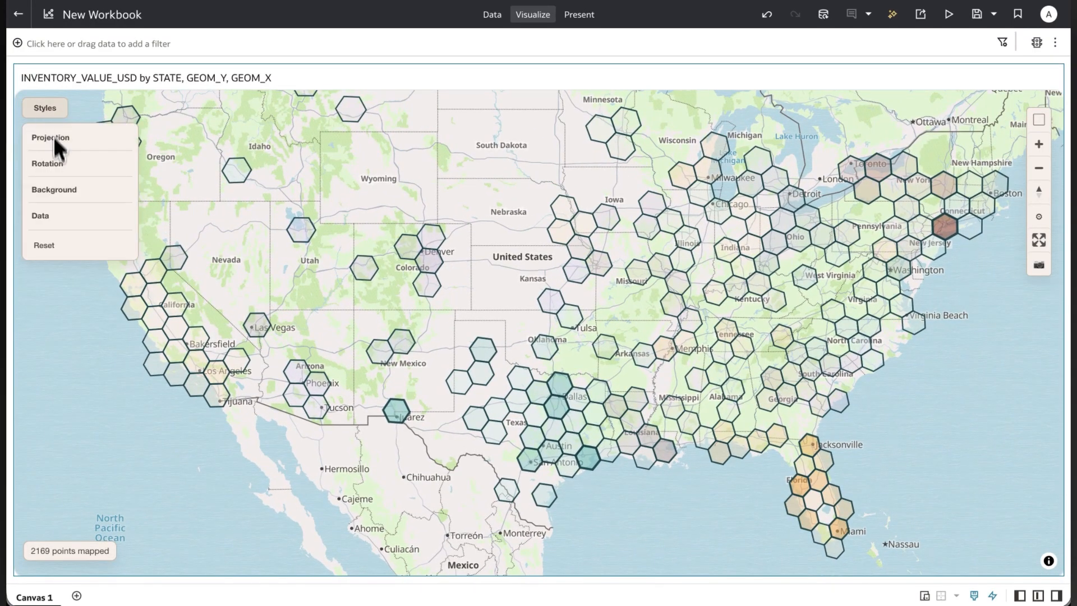
pyautogui.click(51, 189)
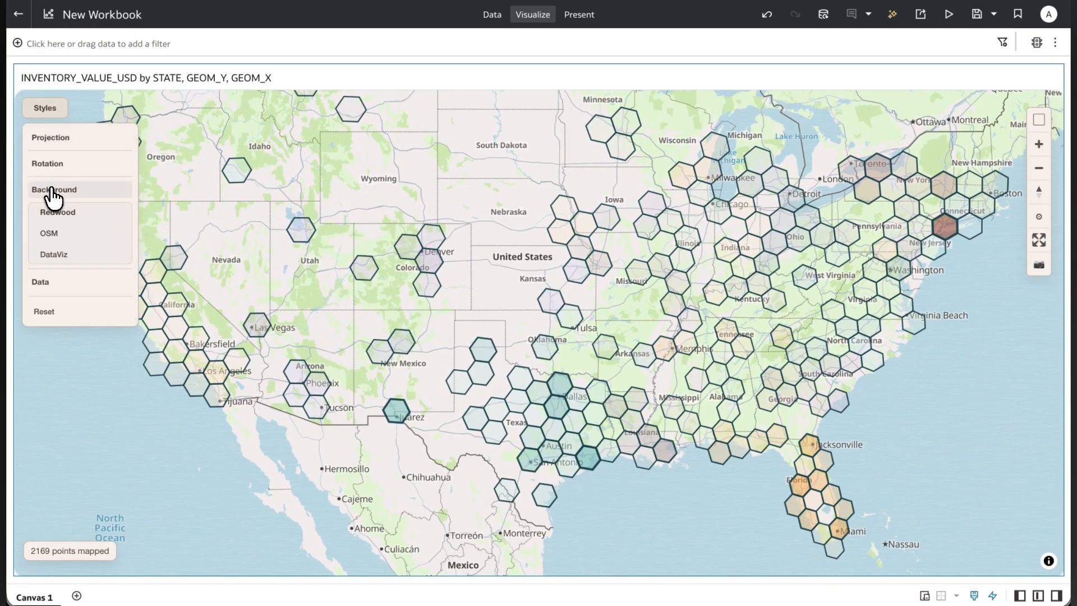
pyautogui.click(50, 234)
pyautogui.click(64, 286)
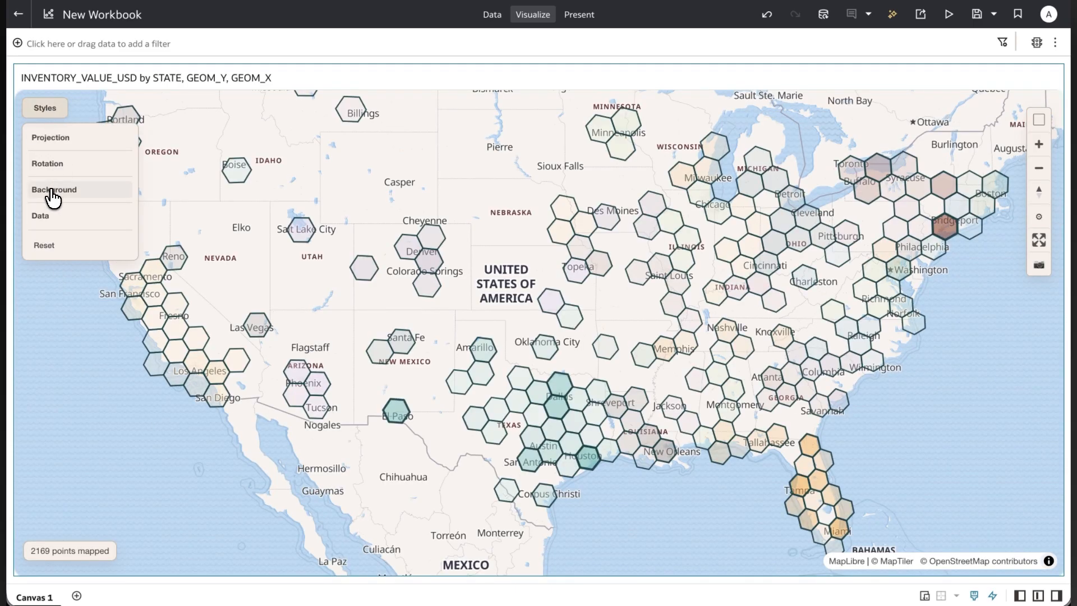
# Check the DataViz background variants, and set the map projection to Globe.
pyautogui.click(52, 191)
pyautogui.click(52, 256)
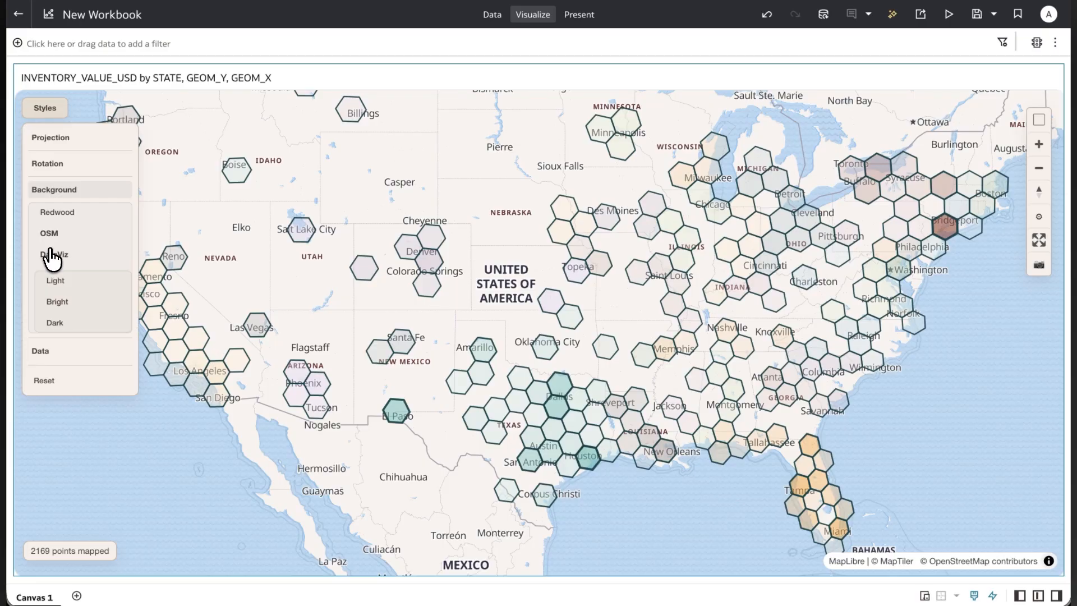
pyautogui.click(58, 143)
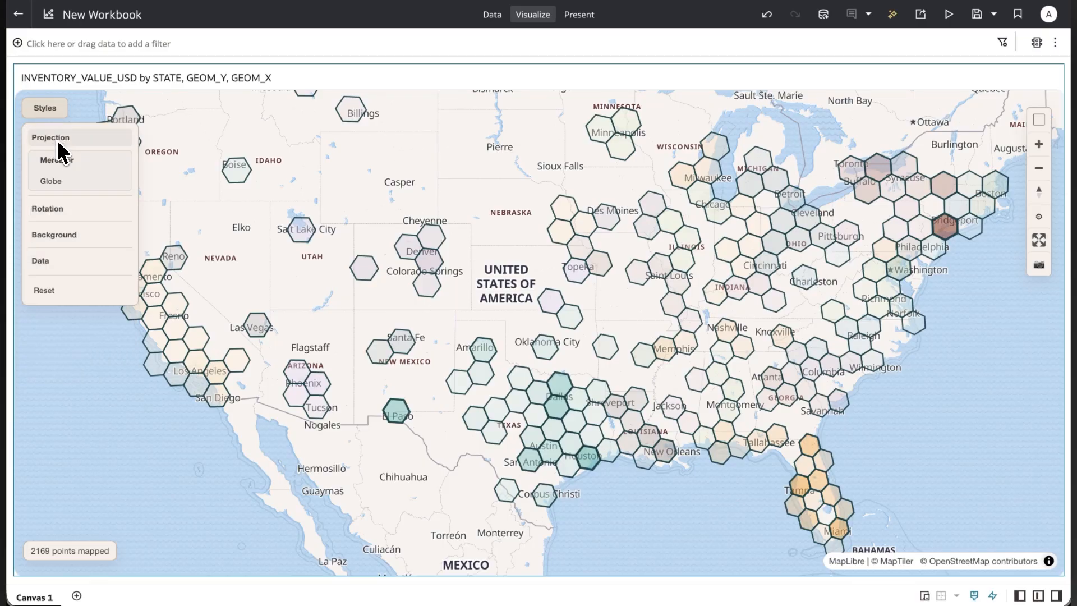
pyautogui.click(59, 183)
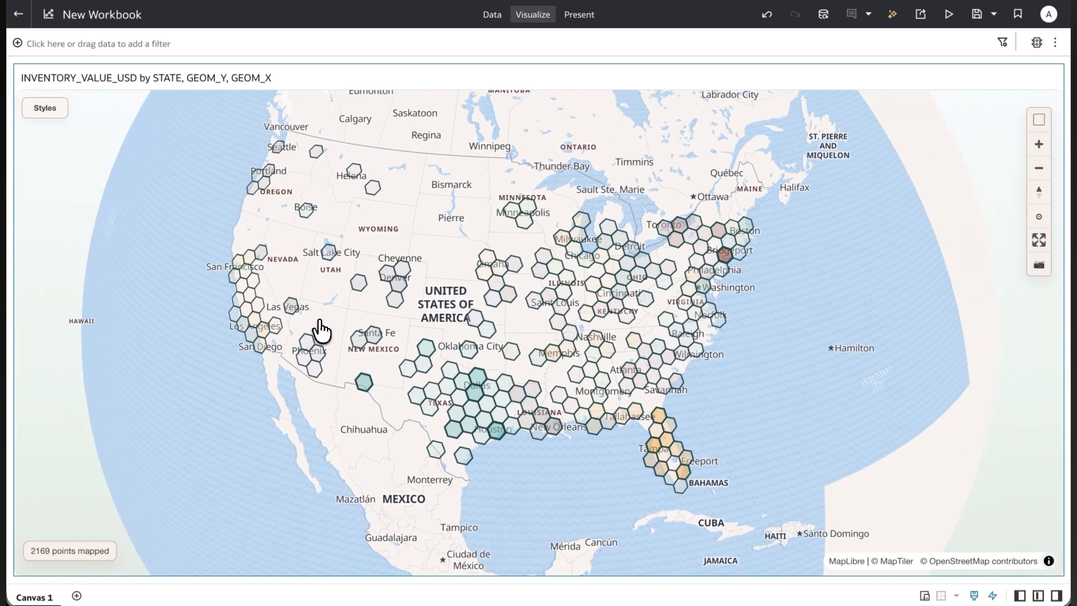
pyautogui.moveTo(292, 432); pyautogui.dragTo(368, 409)
# Switch the map projection to Mercator.
pyautogui.click(64, 125)
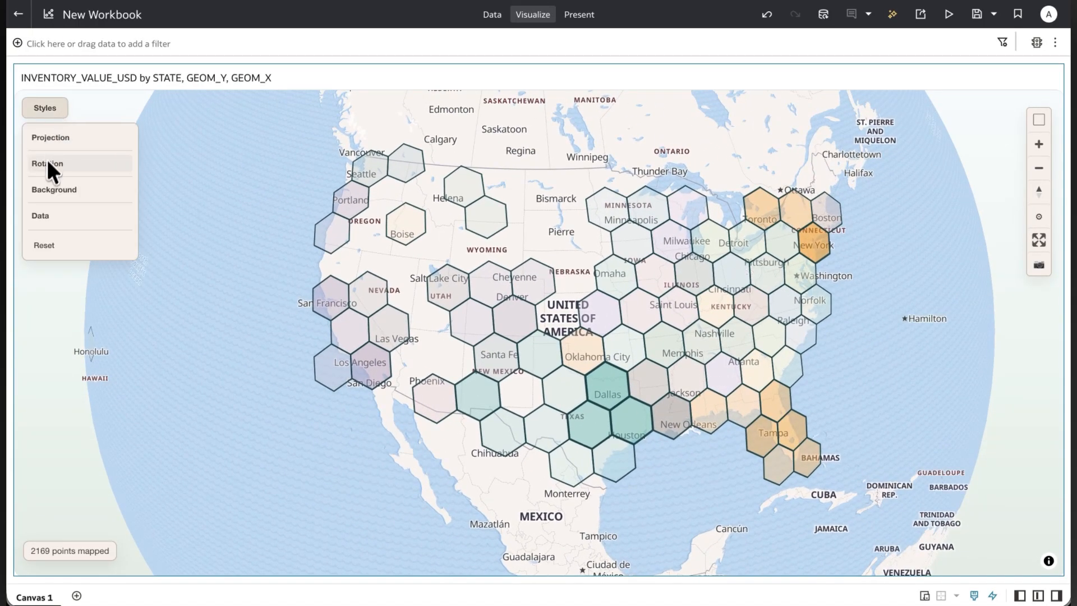
pyautogui.click(53, 140)
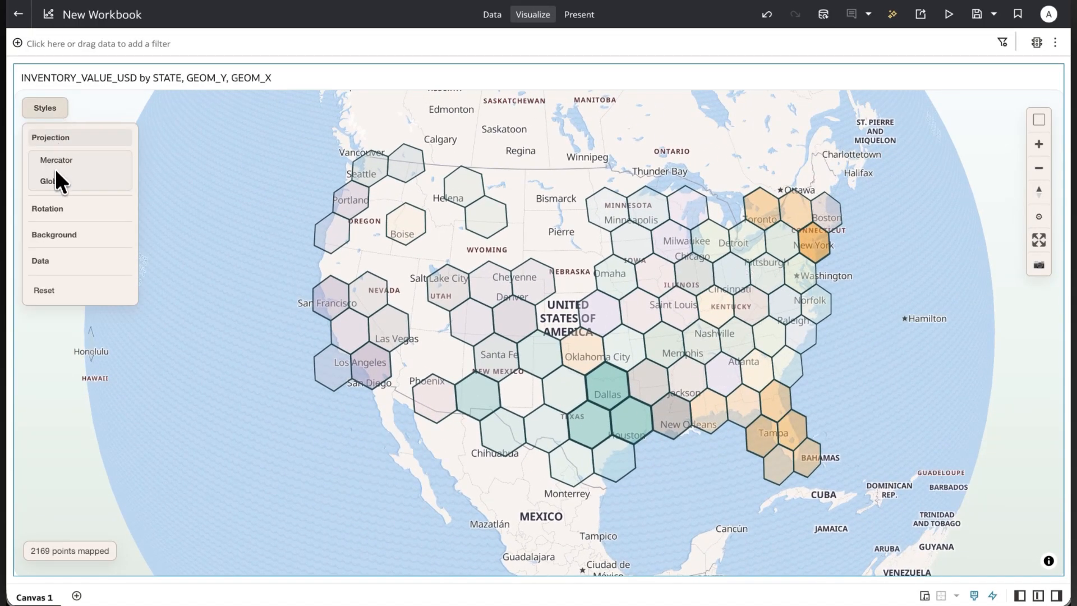
pyautogui.click(58, 162)
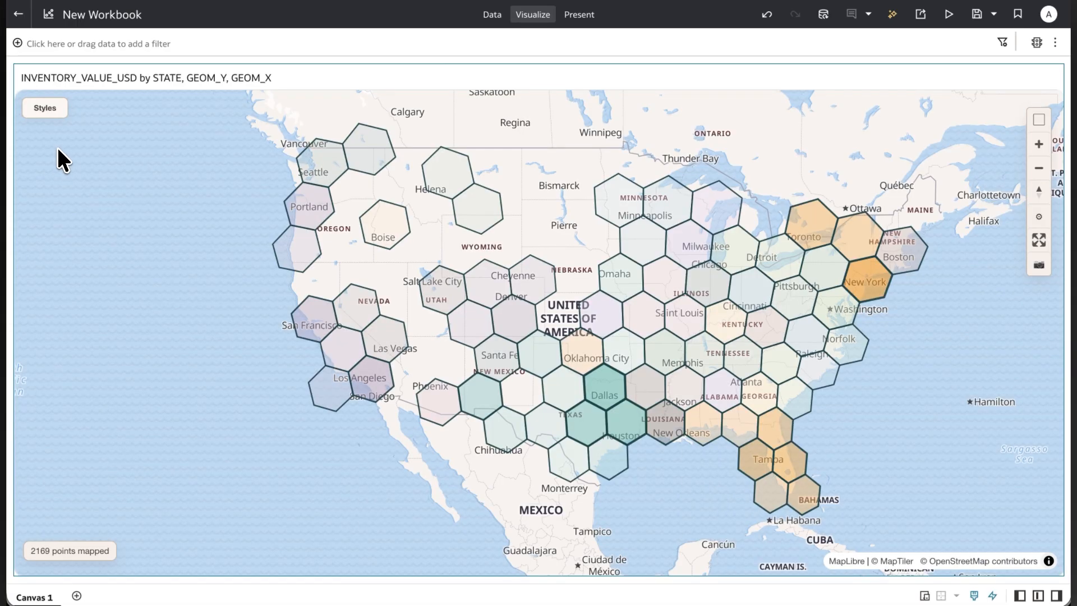
# Set the projection to Globe again, and spin the globe around to Asia and back to North America.
pyautogui.click(52, 114)
pyautogui.click(51, 138)
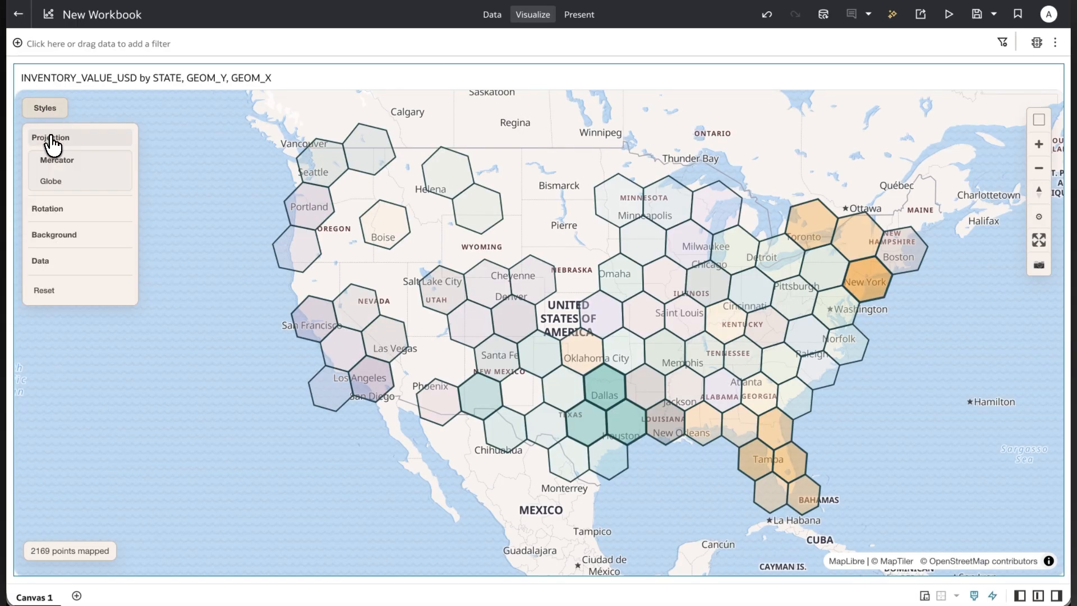
pyautogui.click(51, 184)
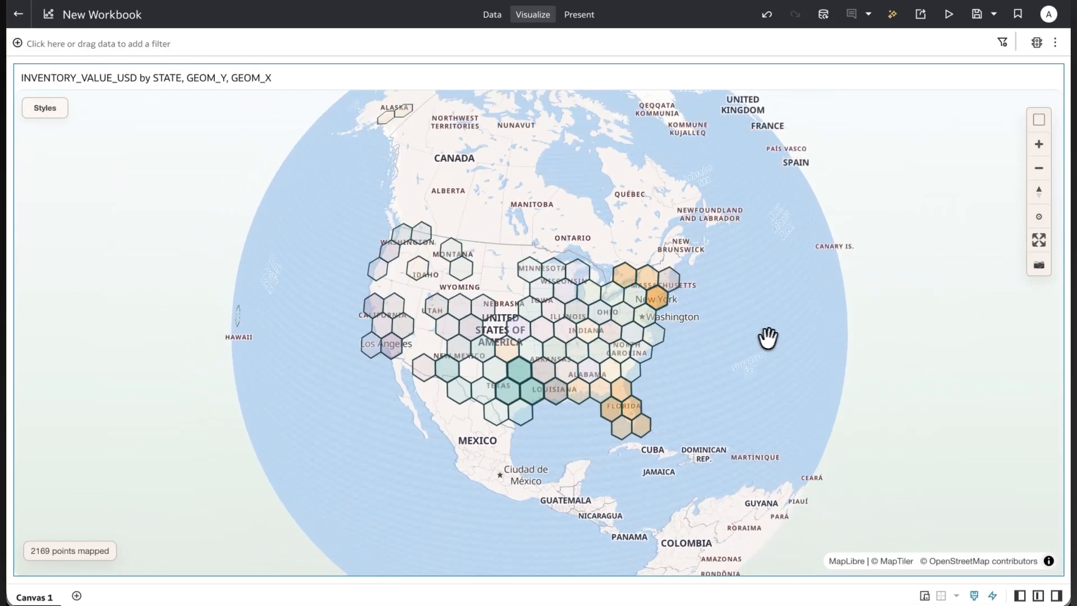
pyautogui.moveTo(768, 339); pyautogui.dragTo(292, 246)
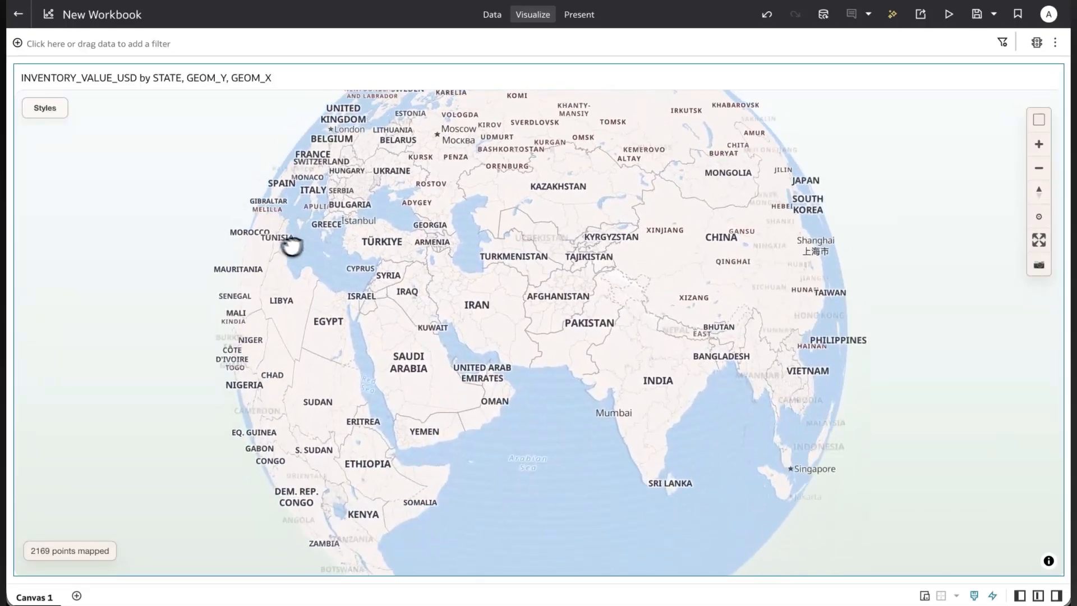
pyautogui.moveTo(704, 260); pyautogui.dragTo(415, 283)
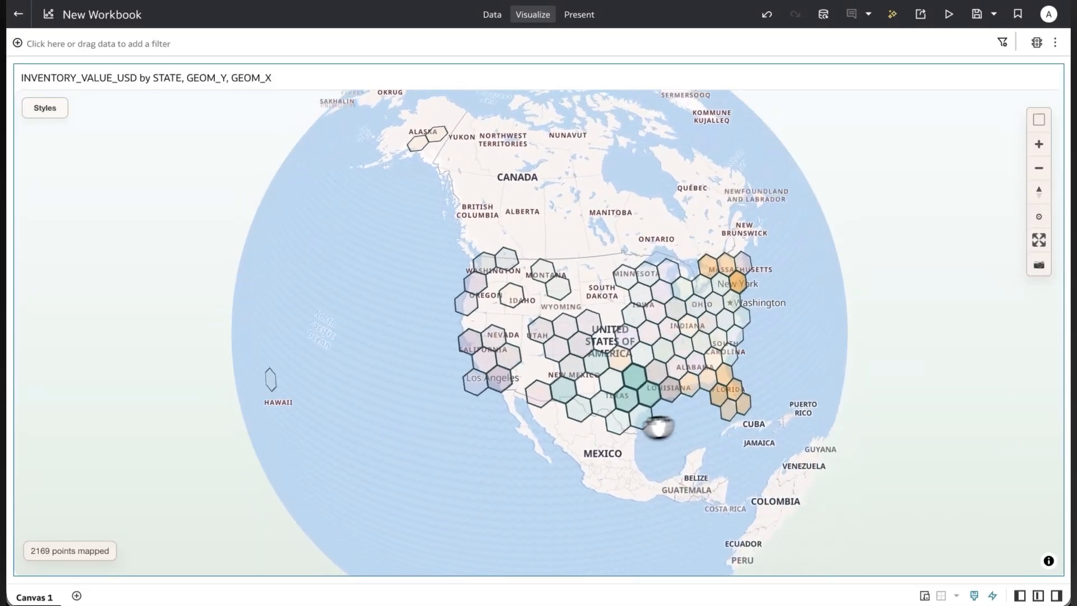
# Rotate the map to East Up (90°), South Up (180°) and West Up (270°) in turn, and restore North Up (0°).
pyautogui.click(45, 109)
pyautogui.click(50, 164)
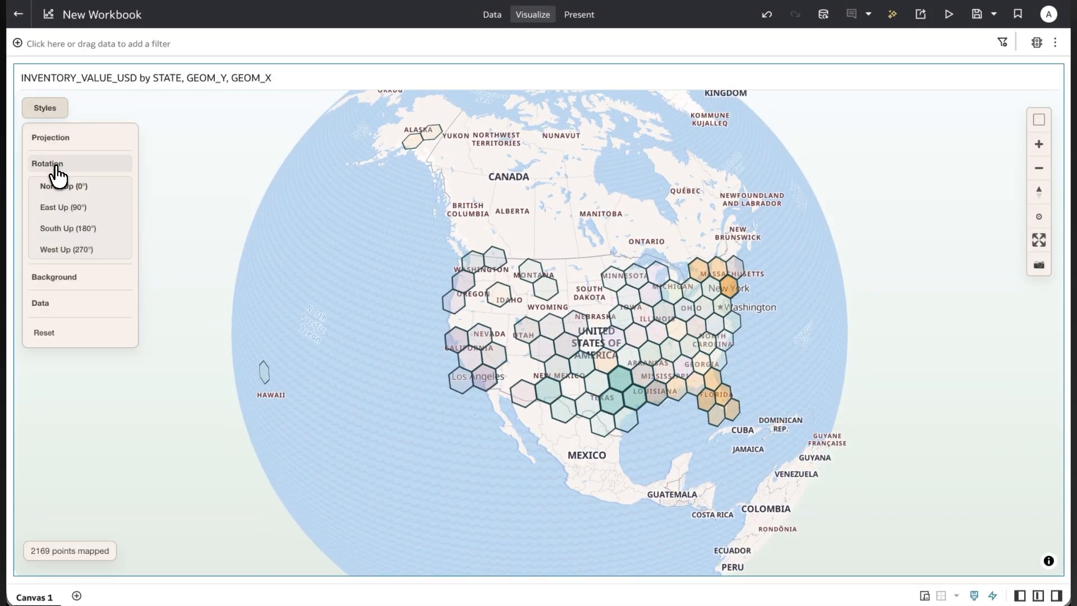
pyautogui.click(54, 213)
pyautogui.click(48, 110)
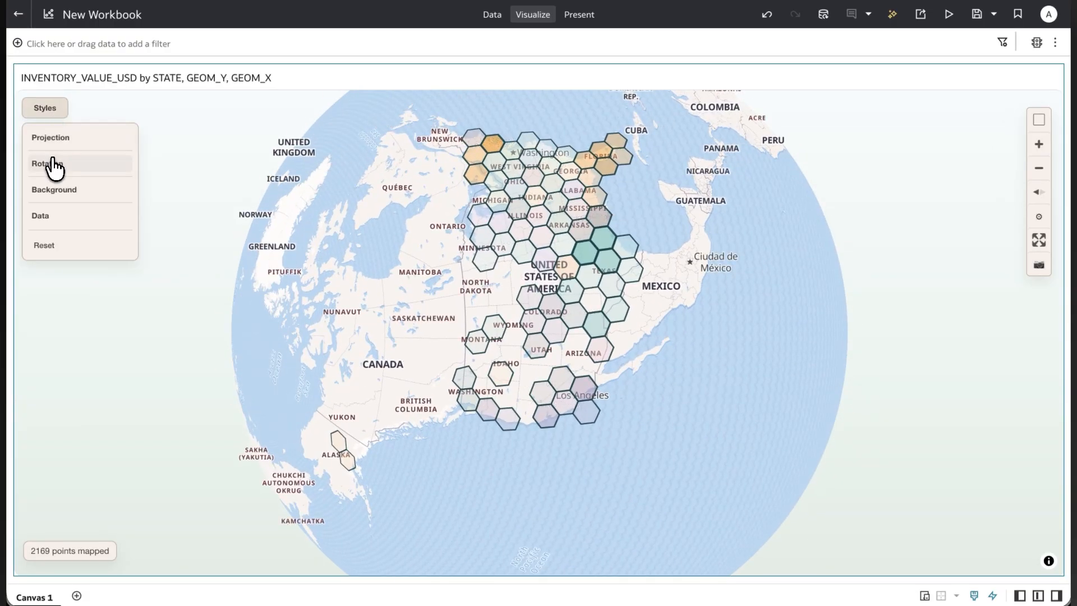
pyautogui.click(53, 165)
pyautogui.click(51, 229)
pyautogui.click(47, 109)
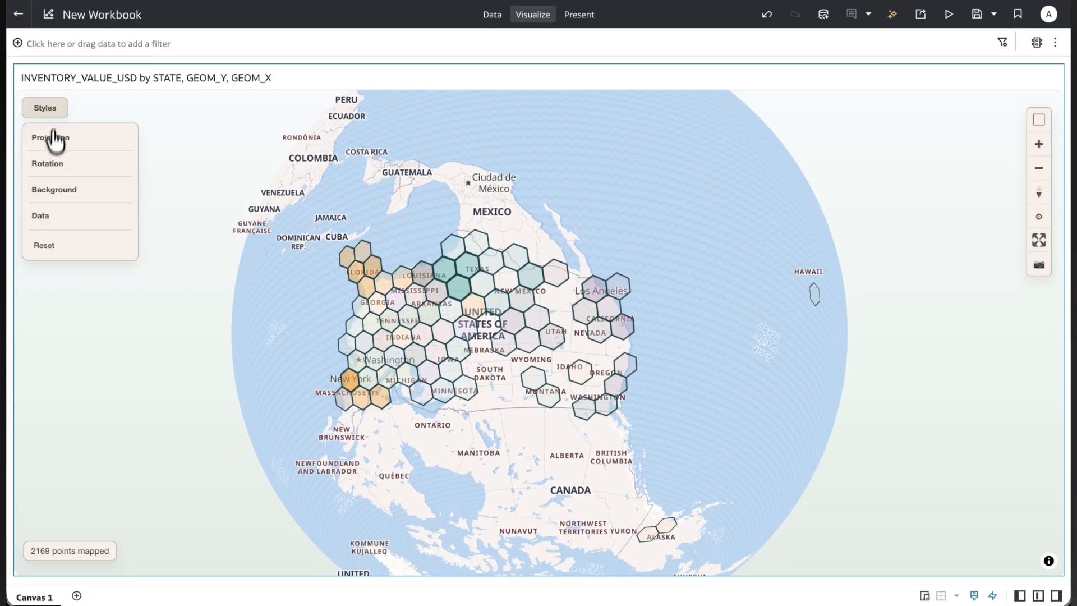
pyautogui.click(51, 163)
pyautogui.click(54, 245)
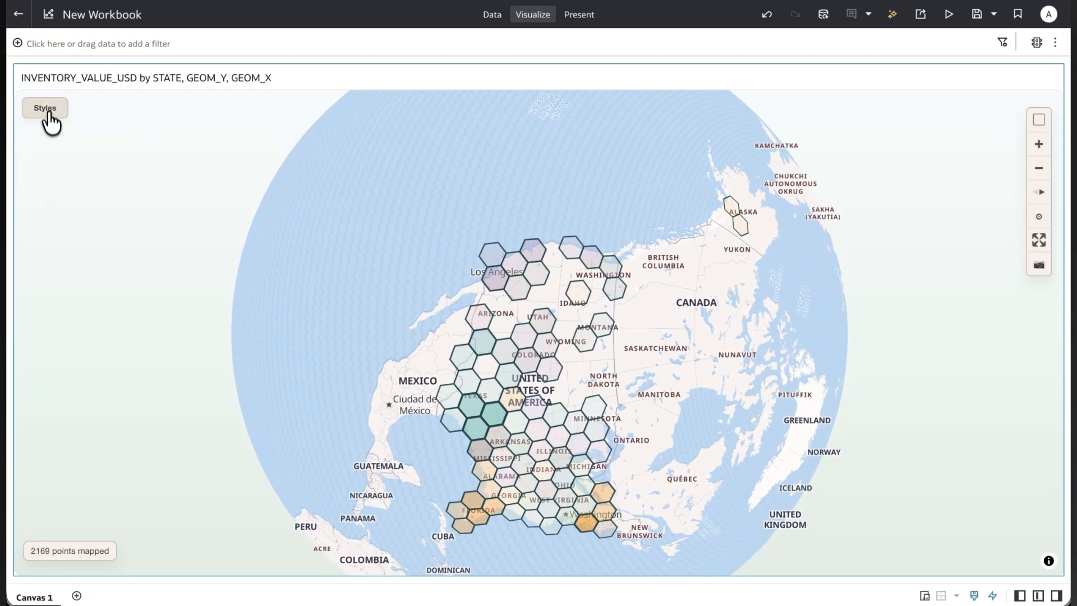
pyautogui.click(47, 110)
pyautogui.click(47, 164)
pyautogui.click(52, 187)
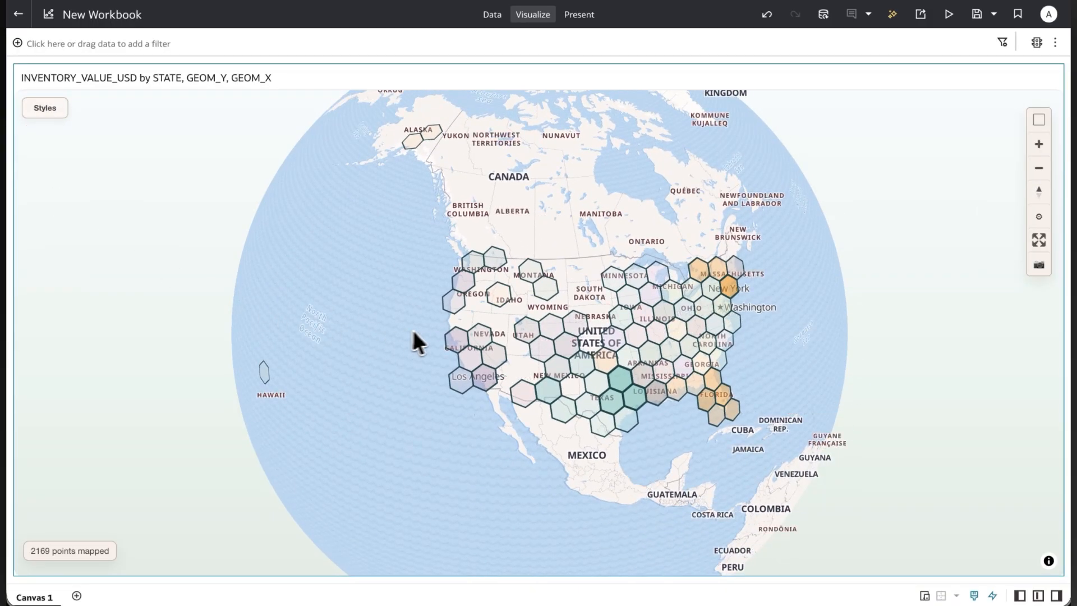
# Switch the data style from H3 to Points, and view the points over the United States more closely.
pyautogui.click(44, 112)
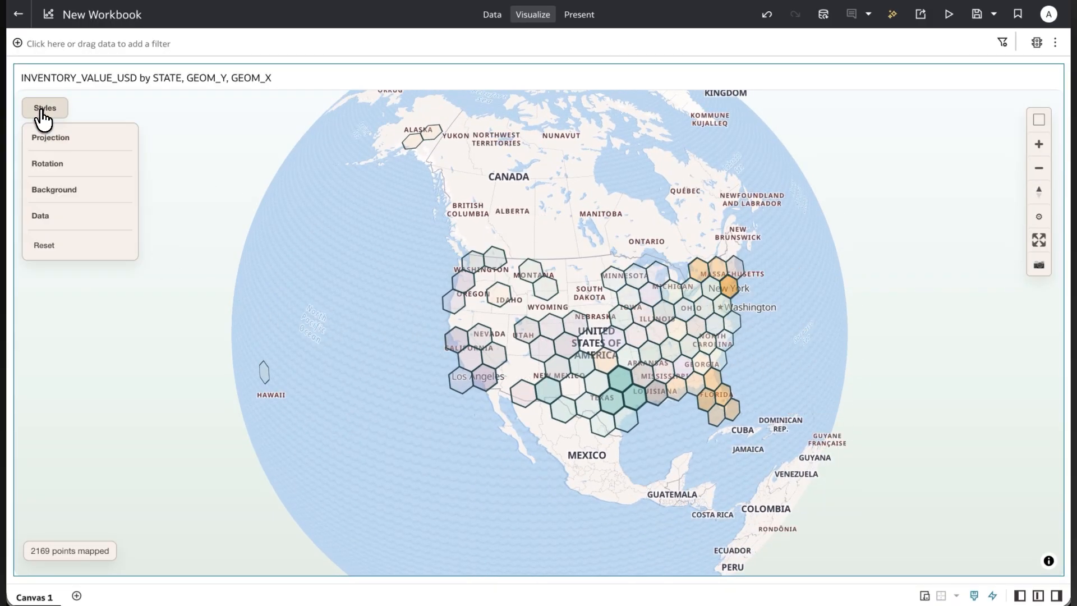
pyautogui.click(51, 216)
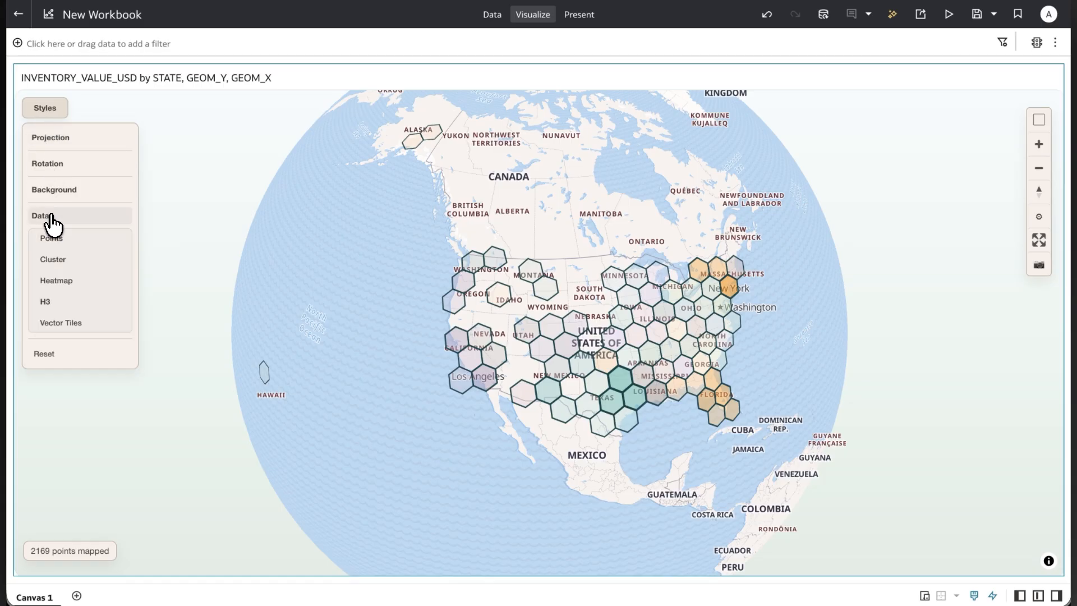
pyautogui.click(56, 241)
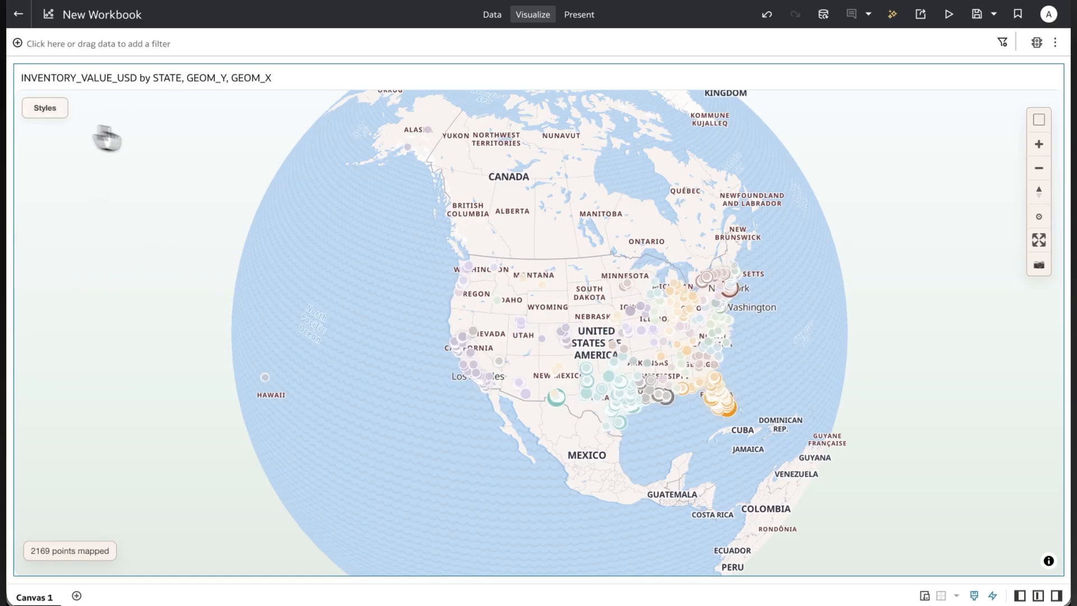
pyautogui.scroll(3, 714, 378)
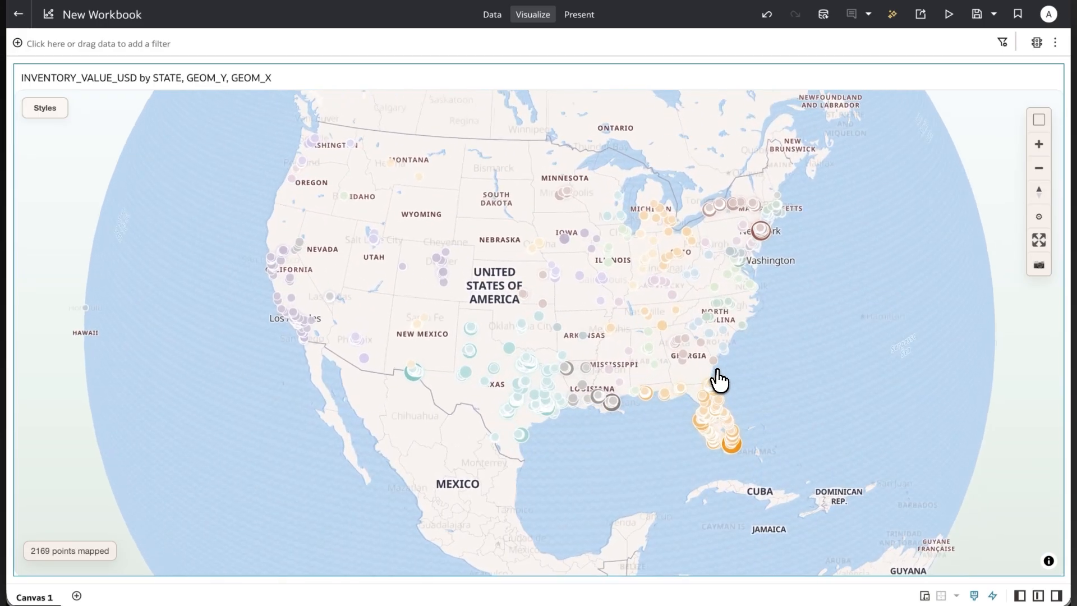
# Set the points' glow to Soft and their categorical color palette to Alta.
pyautogui.click(1038, 219)
pyautogui.click(914, 334)
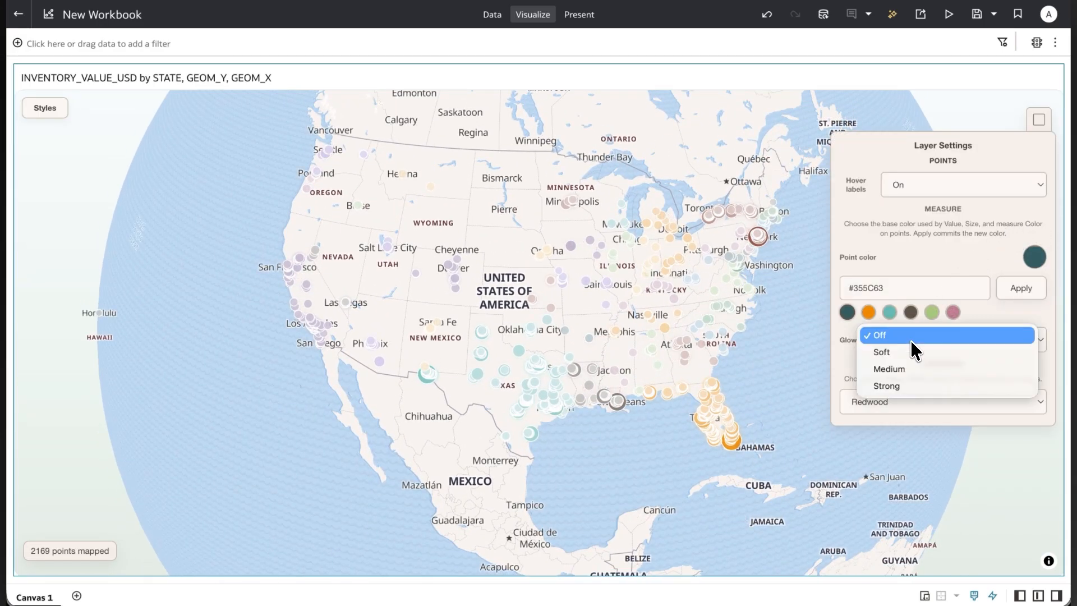
pyautogui.click(910, 351)
pyautogui.click(887, 402)
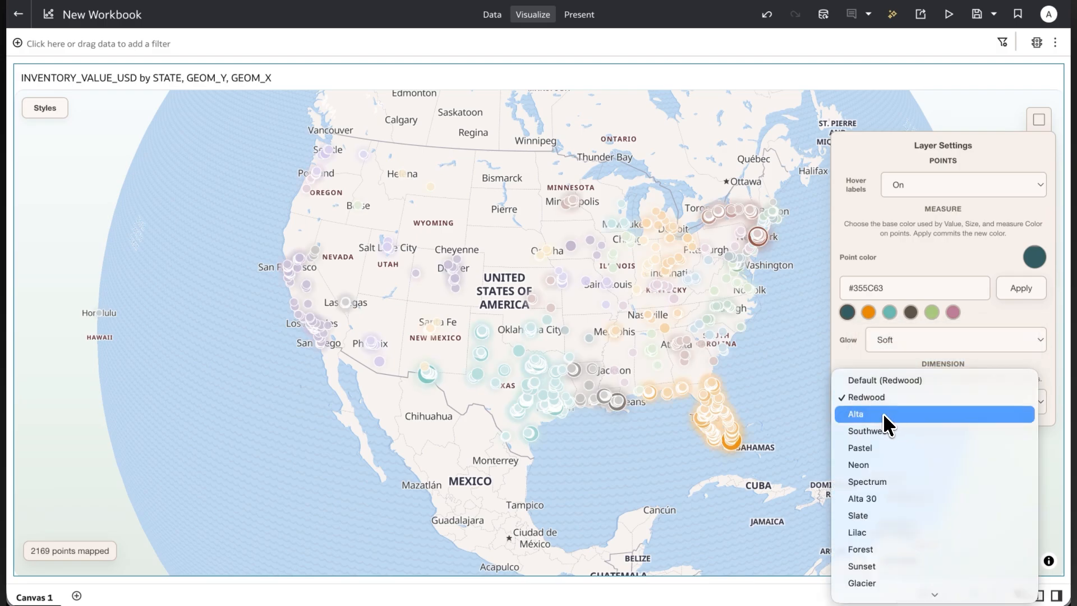
pyautogui.click(883, 414)
# Try the Cluster data style on the map.
pyautogui.click(45, 107)
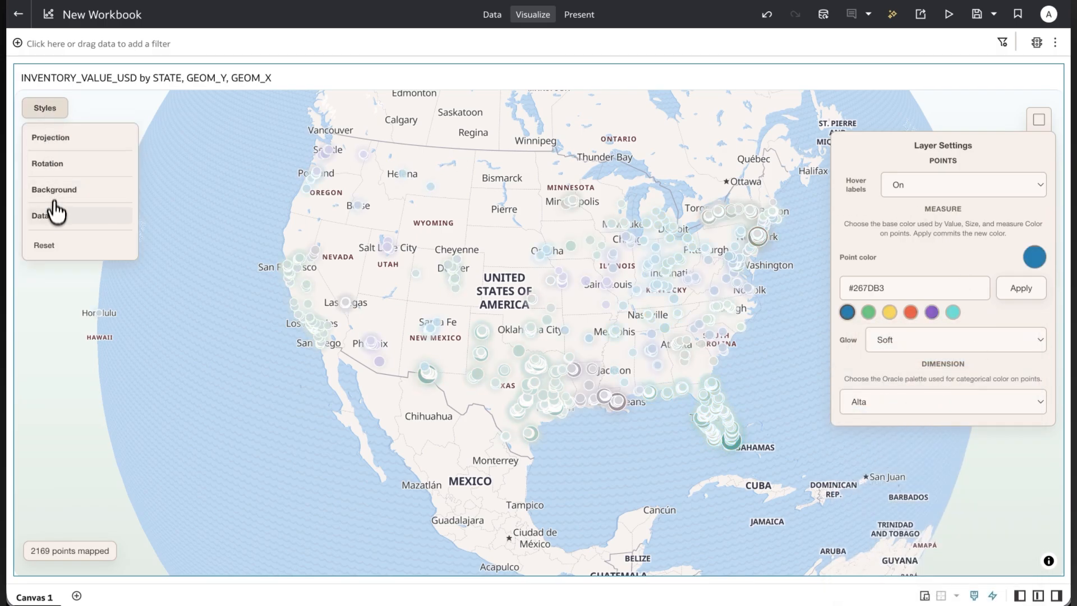
pyautogui.click(53, 215)
pyautogui.click(52, 259)
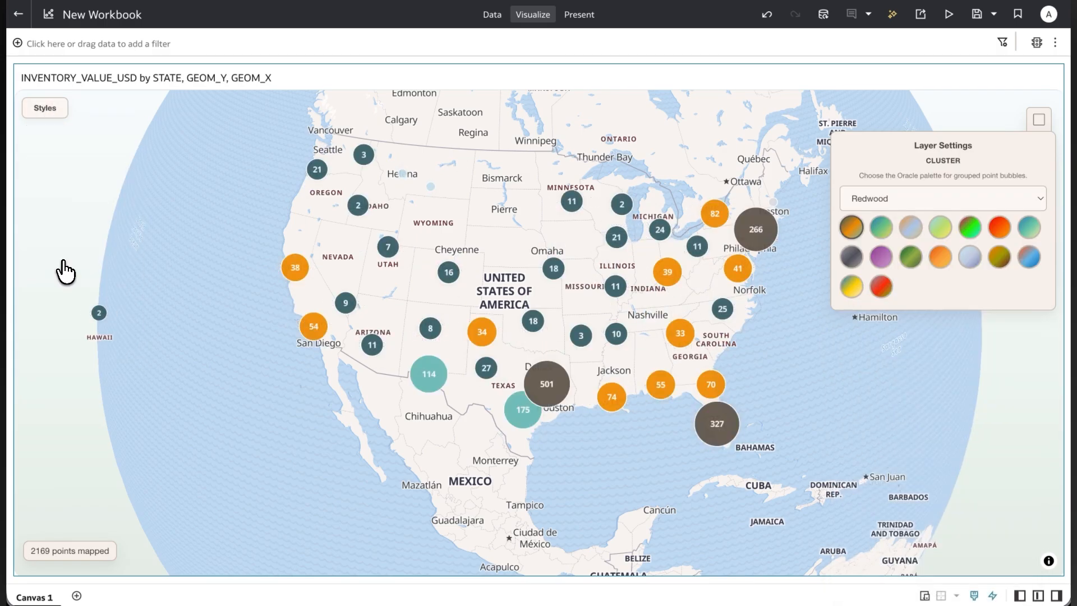
# Set the data style to Heatmap, try the Ember palette, and apply the Spectrum palette.
pyautogui.click(52, 114)
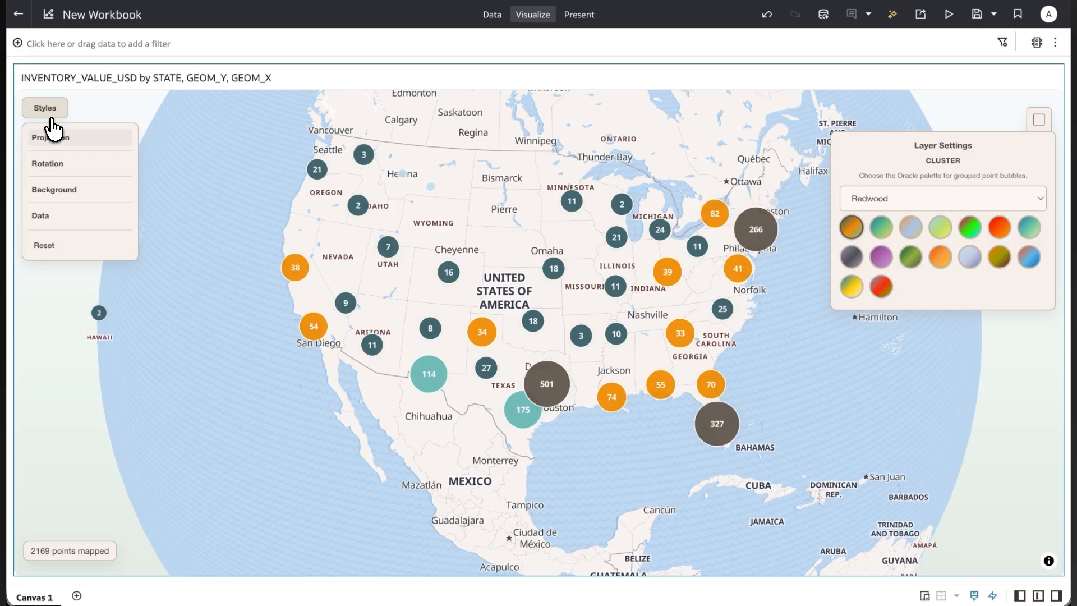
pyautogui.click(40, 215)
pyautogui.click(52, 284)
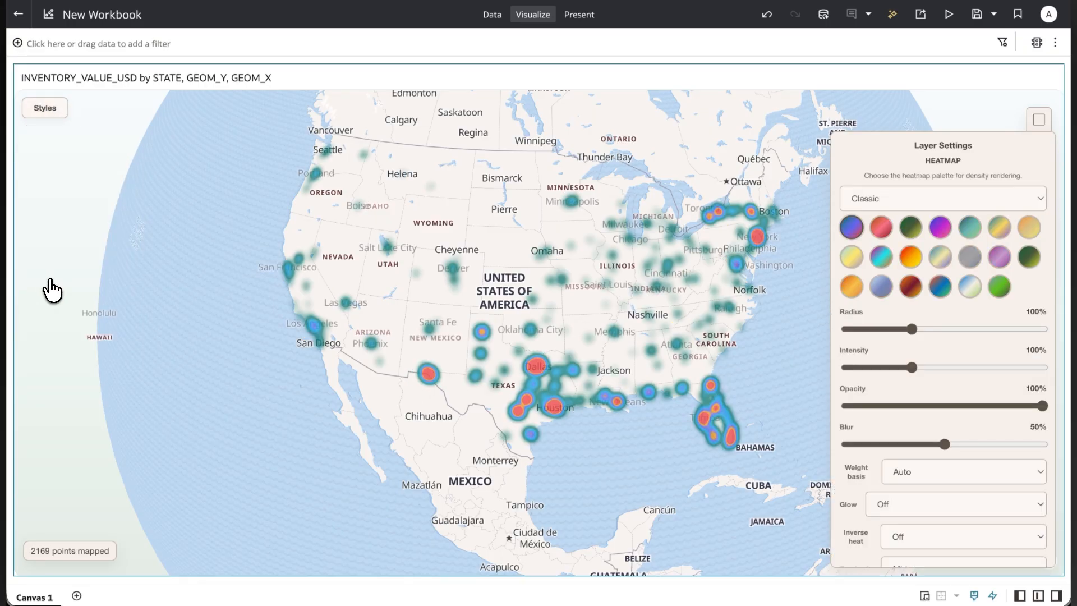
pyautogui.click(881, 229)
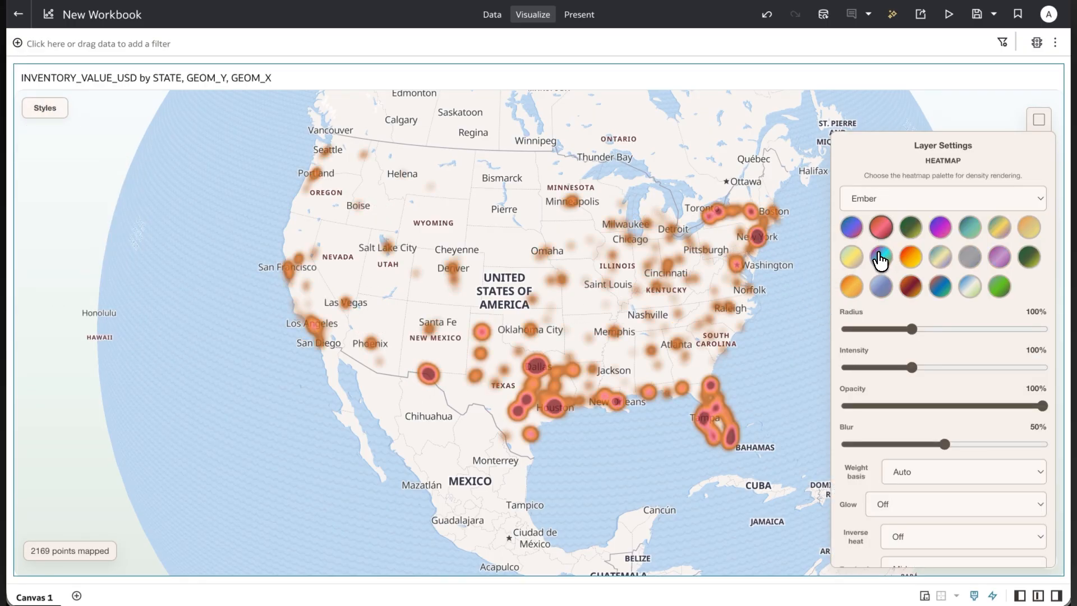
pyautogui.click(880, 258)
pyautogui.click(909, 257)
# Turn Inverse heat on for the heatmap.
pyautogui.scroll(-2, 859, 480)
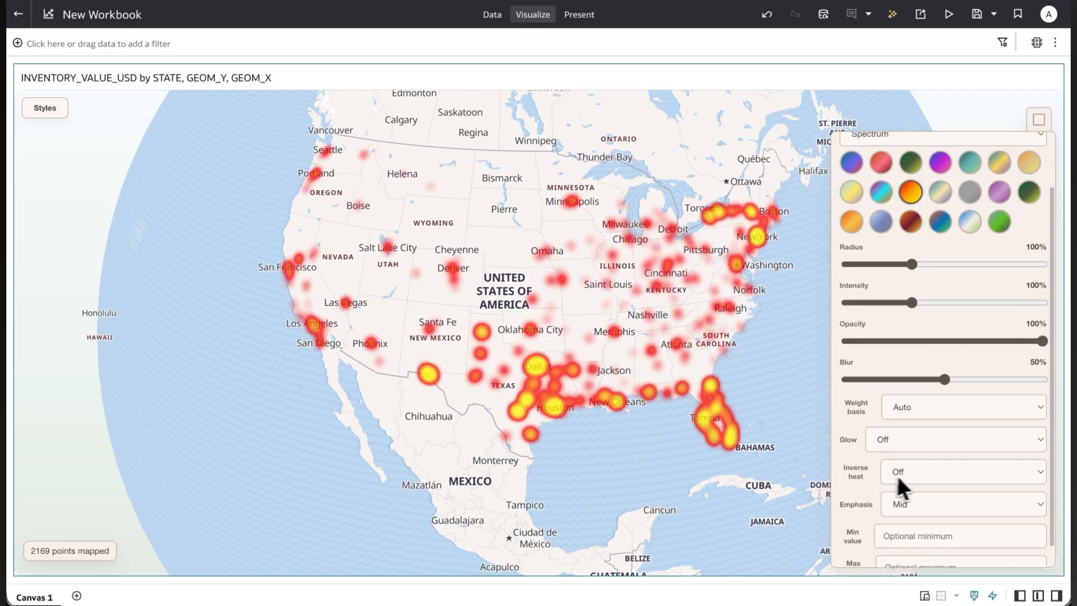
pyautogui.click(897, 477)
pyautogui.click(913, 481)
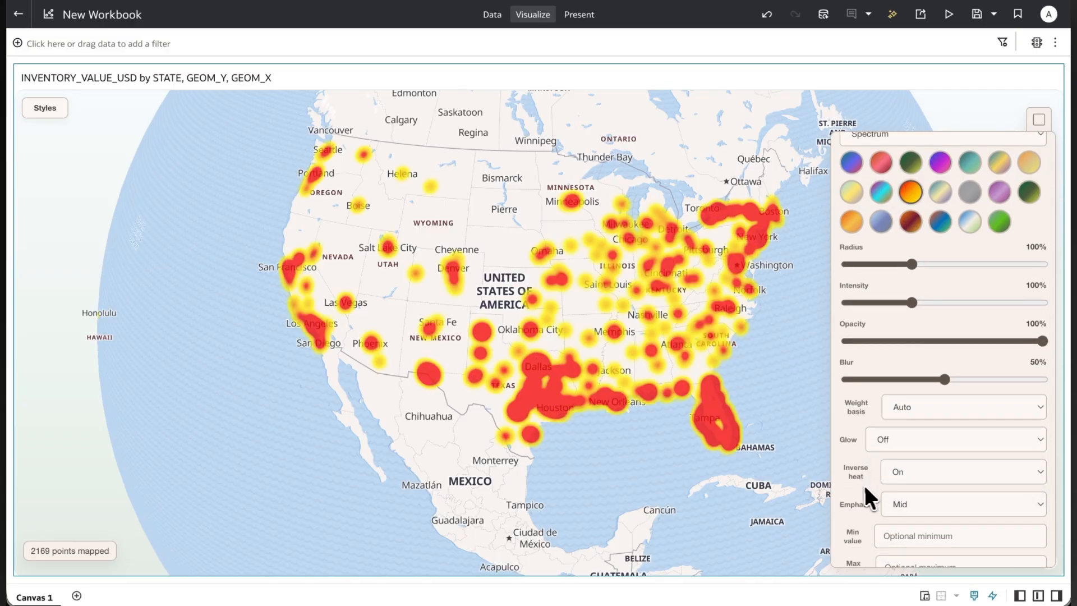
# Shift the map slightly, reopen the heatmap's layer settings, and set its palette to Classic.
pyautogui.scroll(-1, 861, 482)
pyautogui.moveTo(877, 128); pyautogui.dragTo(888, 151)
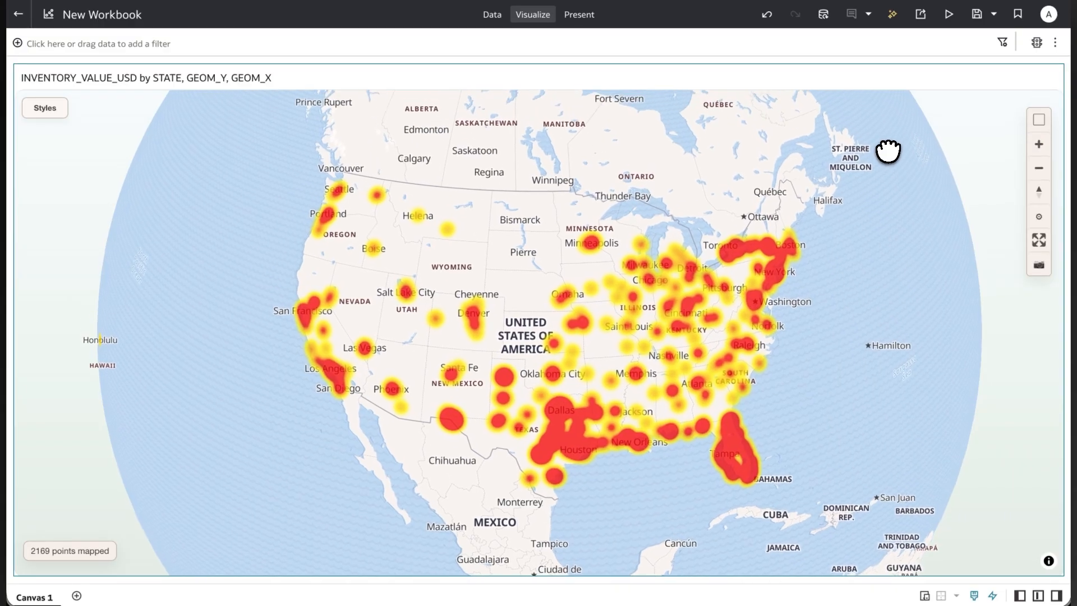
pyautogui.click(1039, 218)
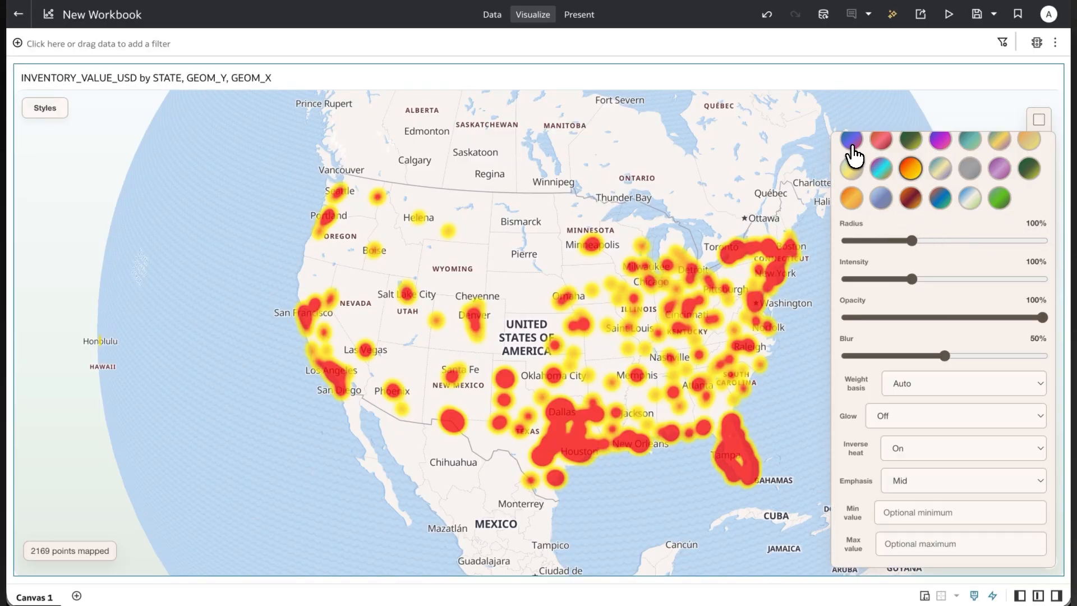
pyautogui.click(852, 143)
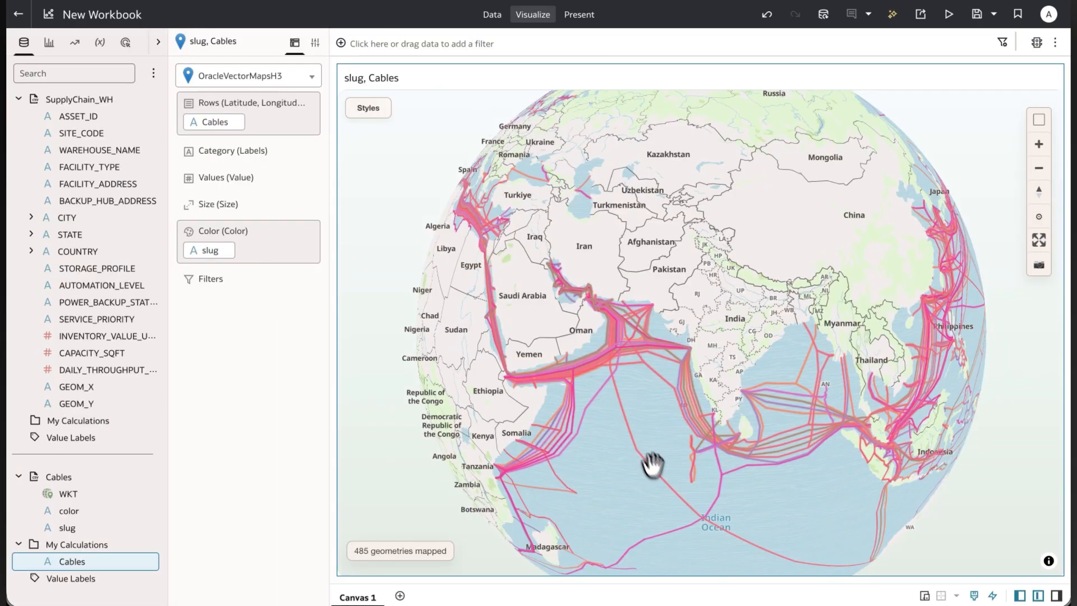
# Review the expression of the Cables calculation and close it without saving.
pyautogui.moveTo(650, 464); pyautogui.dragTo(825, 413)
pyautogui.moveTo(449, 376); pyautogui.dragTo(724, 370)
pyautogui.rightClick(111, 561)
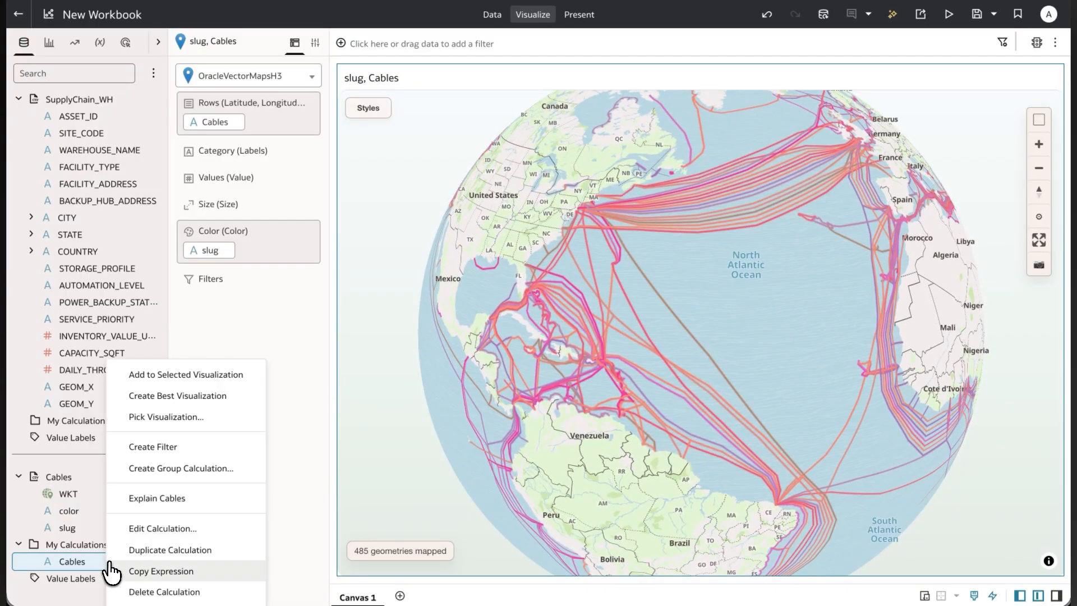
pyautogui.click(139, 526)
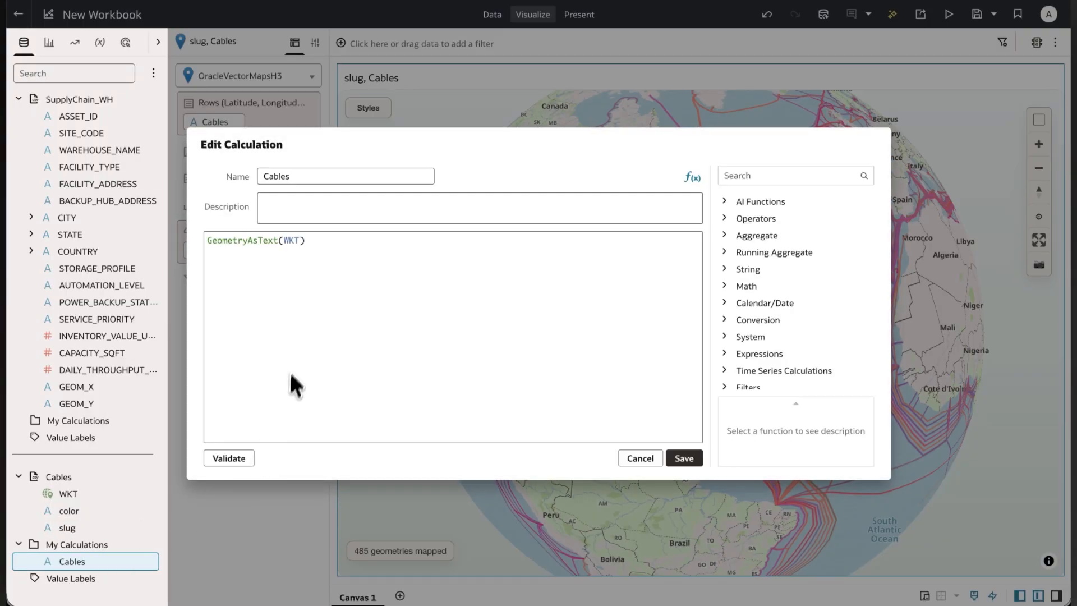
pyautogui.moveTo(320, 248); pyautogui.dragTo(204, 247)
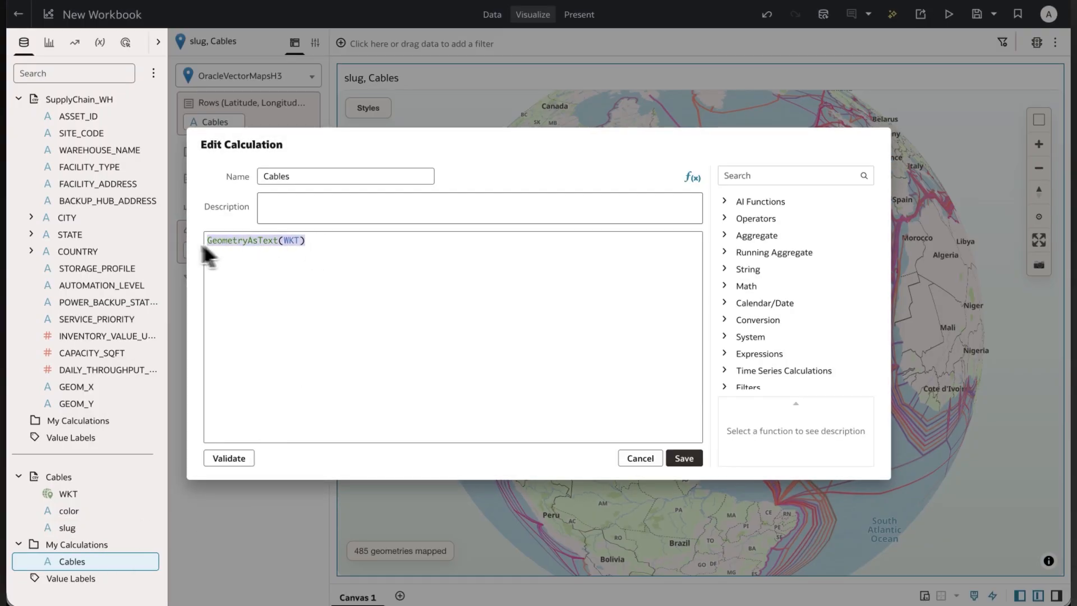
pyautogui.click(636, 461)
# Examine the mapped cable routes across the Pacific and around Asia on the globe.
pyautogui.moveTo(653, 307)
pyautogui.mouseDown()
pyautogui.moveTo(833, 326)
pyautogui.moveTo(840, 402)
pyautogui.mouseUp()
pyautogui.moveTo(587, 363); pyautogui.dragTo(825, 368)
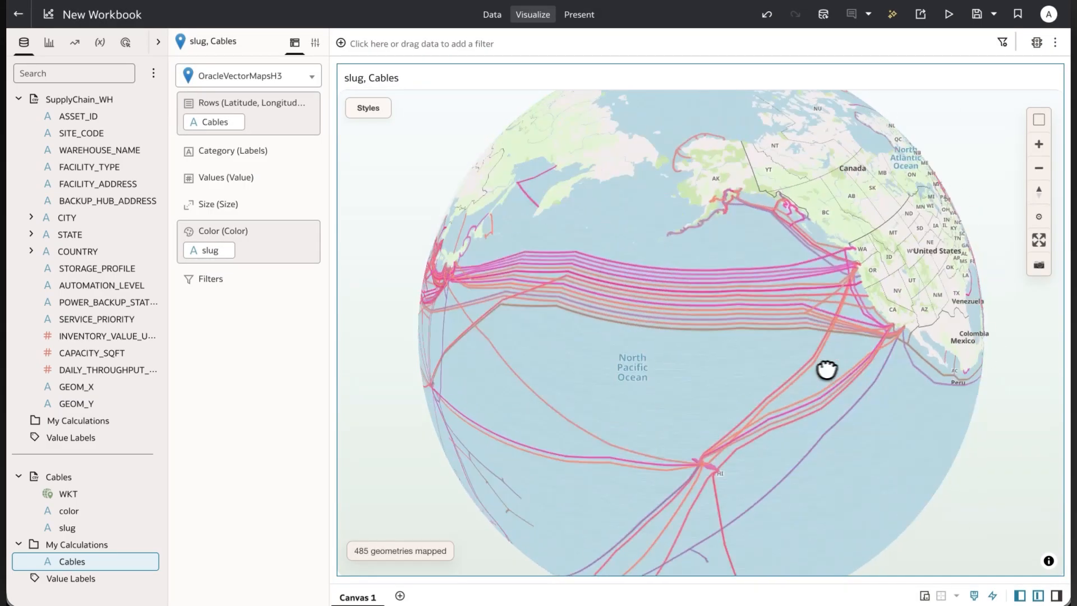
pyautogui.moveTo(496, 325); pyautogui.dragTo(900, 335)
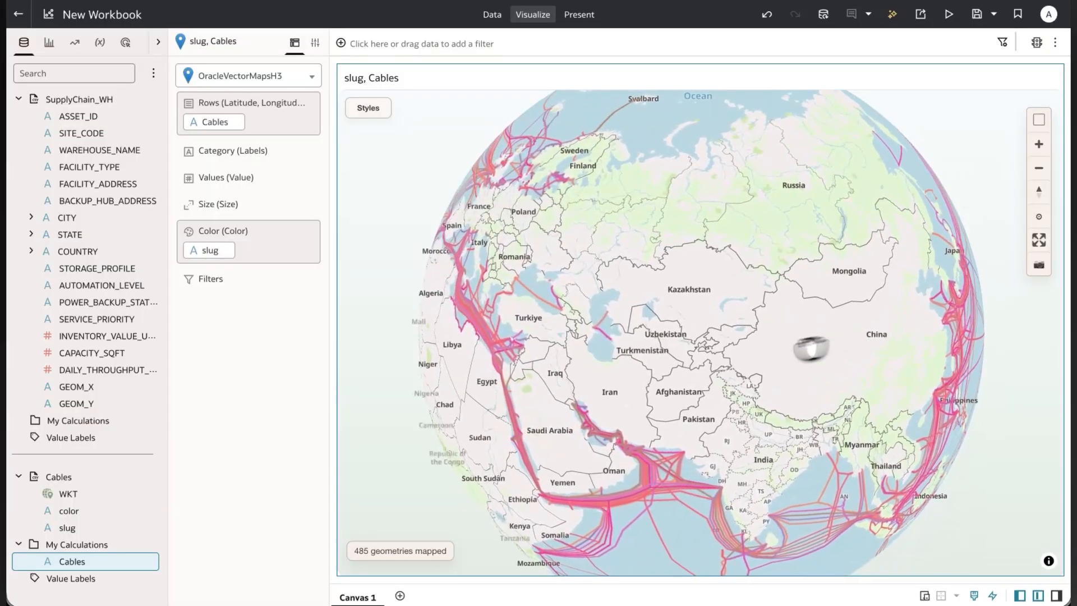
pyautogui.moveTo(708, 383); pyautogui.dragTo(750, 260)
pyautogui.scroll(10, 801, 464)
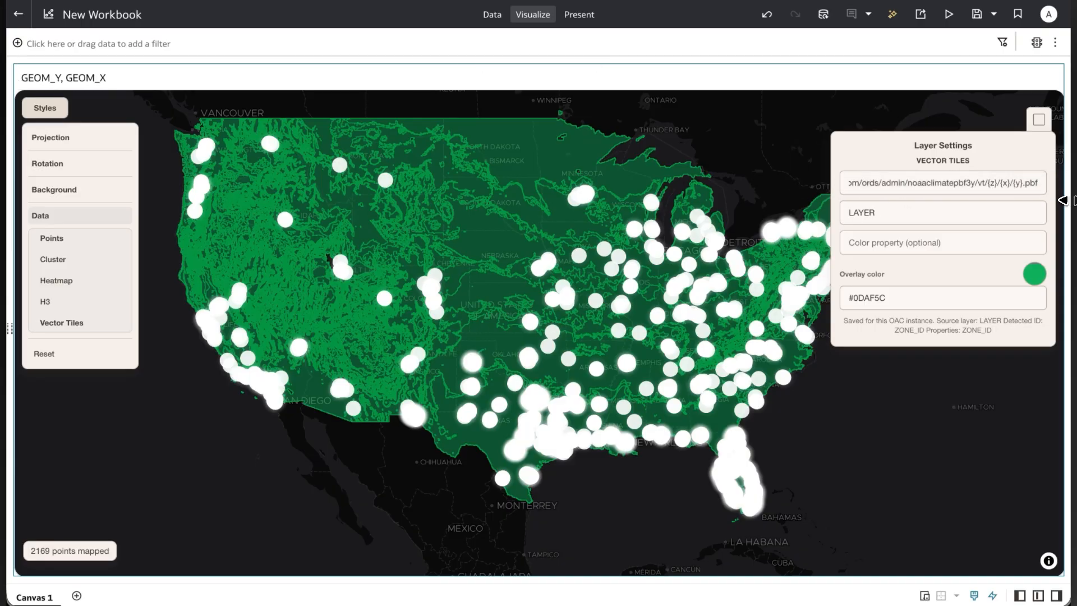
pyautogui.moveTo(1065, 201)
pyautogui.mouseDown()
pyautogui.moveTo(989, 200)
pyautogui.moveTo(1031, 188)
pyautogui.mouseUp()
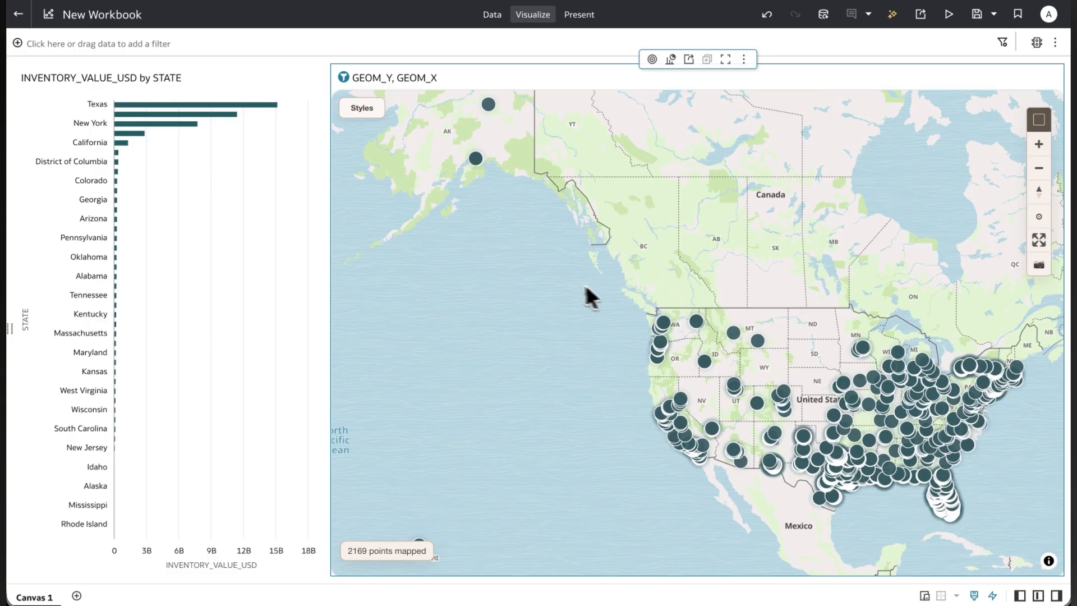
# Box-select the contiguous US map points west of the Northeast coast, remove them, and turn off box selection.
pyautogui.moveTo(560, 282); pyautogui.dragTo(975, 554)
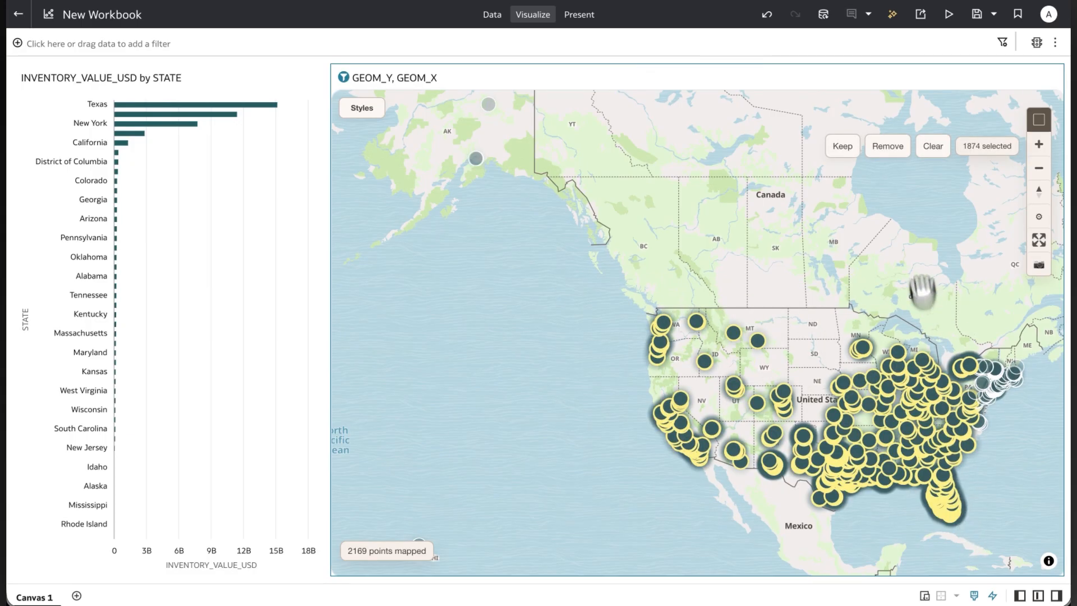
pyautogui.click(889, 147)
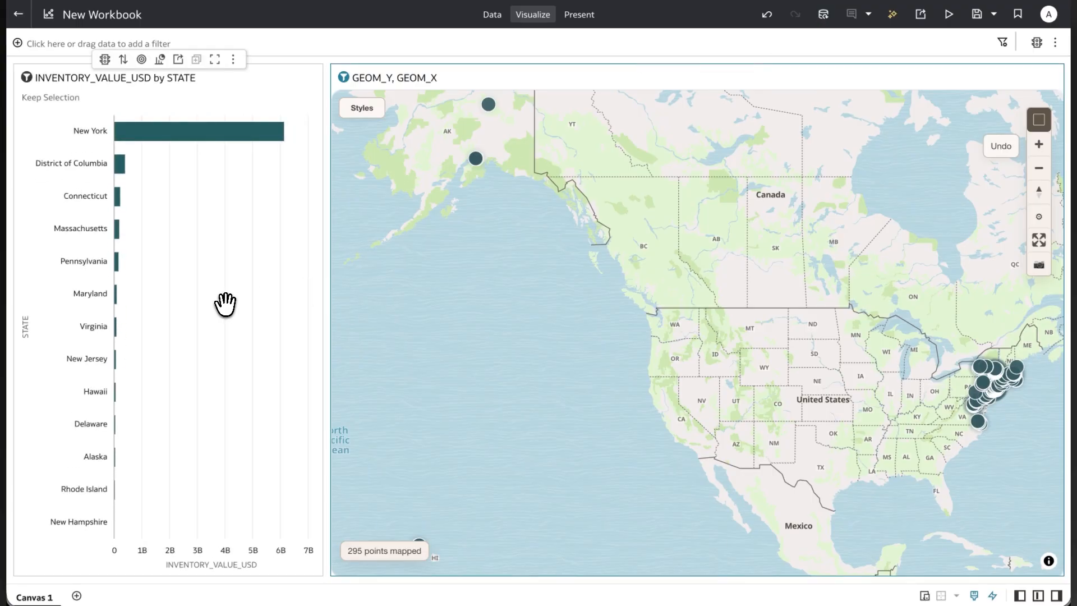
pyautogui.click(1038, 127)
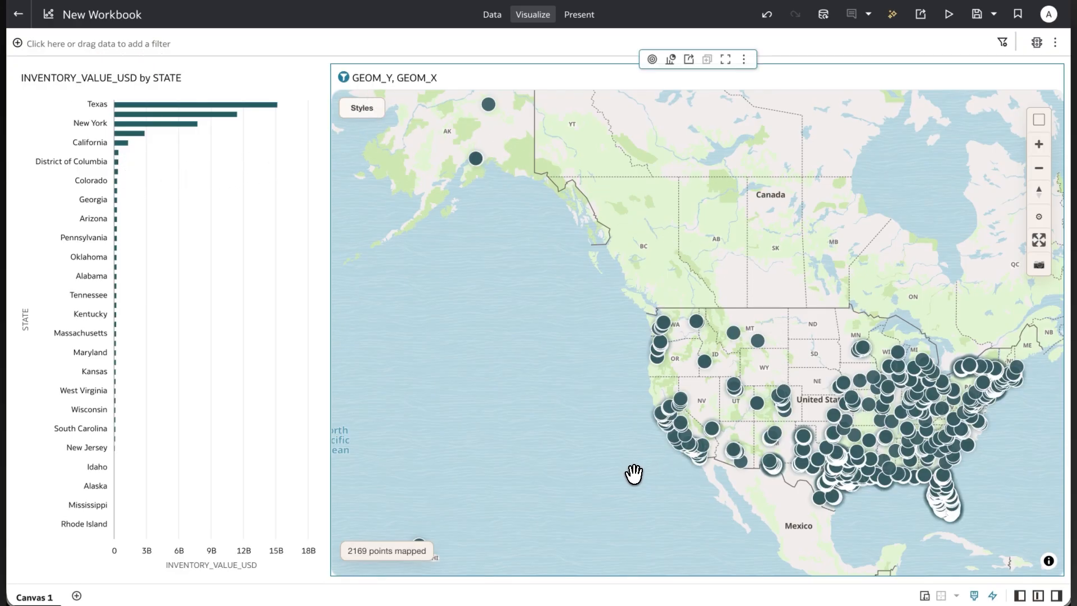
# Show the warehouse points map in full screen and set its projection to Globe.
pyautogui.moveTo(634, 473); pyautogui.dragTo(435, 387)
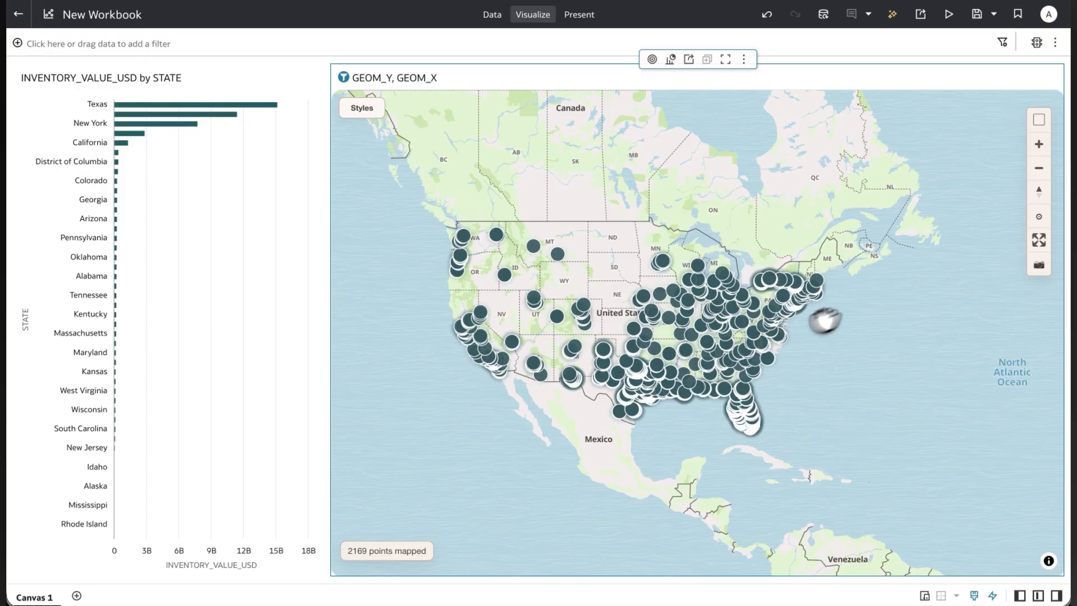
pyautogui.click(1041, 241)
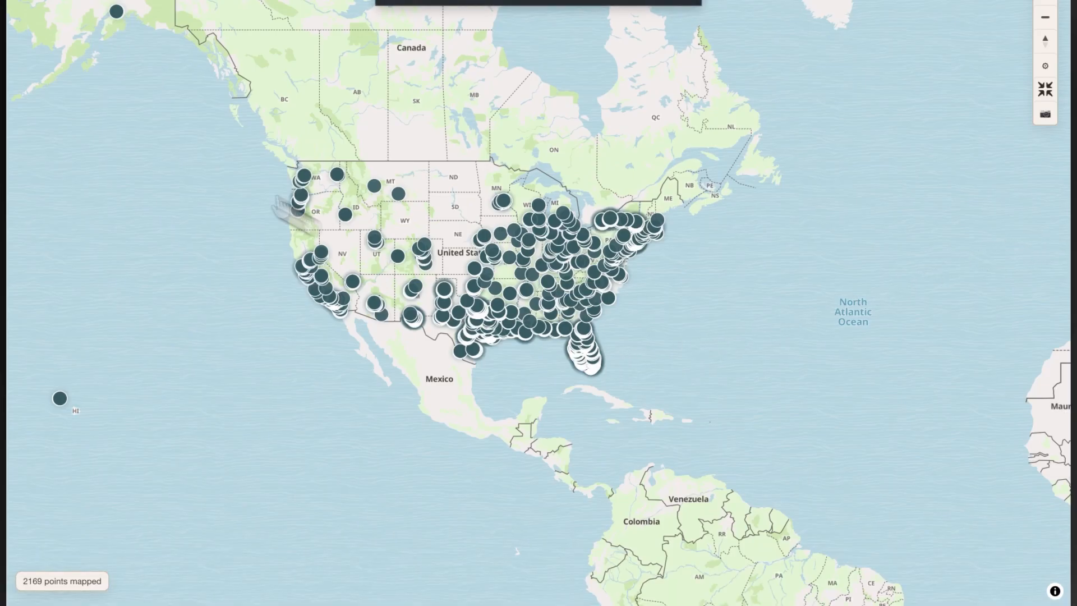
pyautogui.click(35, 2)
pyautogui.click(43, 2)
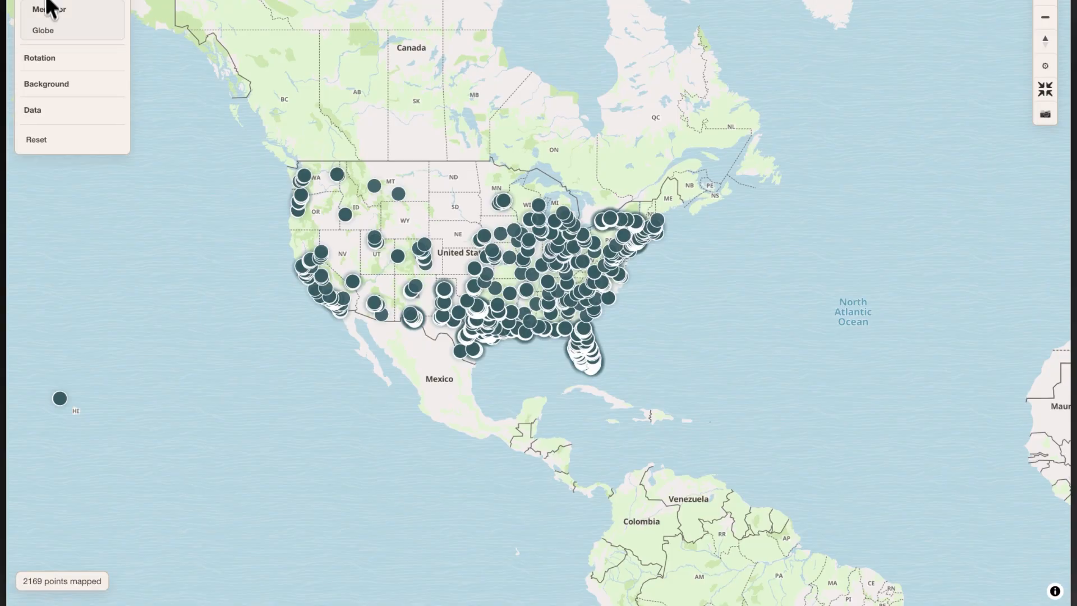
pyautogui.click(43, 30)
pyautogui.moveTo(348, 390); pyautogui.dragTo(585, 399)
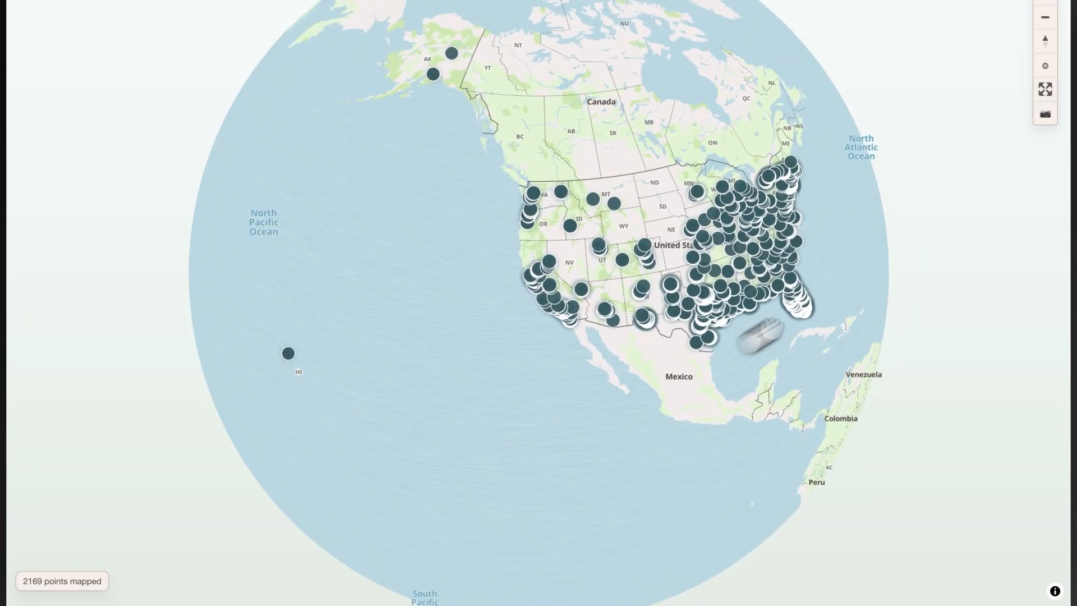
# Download a snapshot of the globe map, and preview the saved image outside full screen.
pyautogui.click(1045, 114)
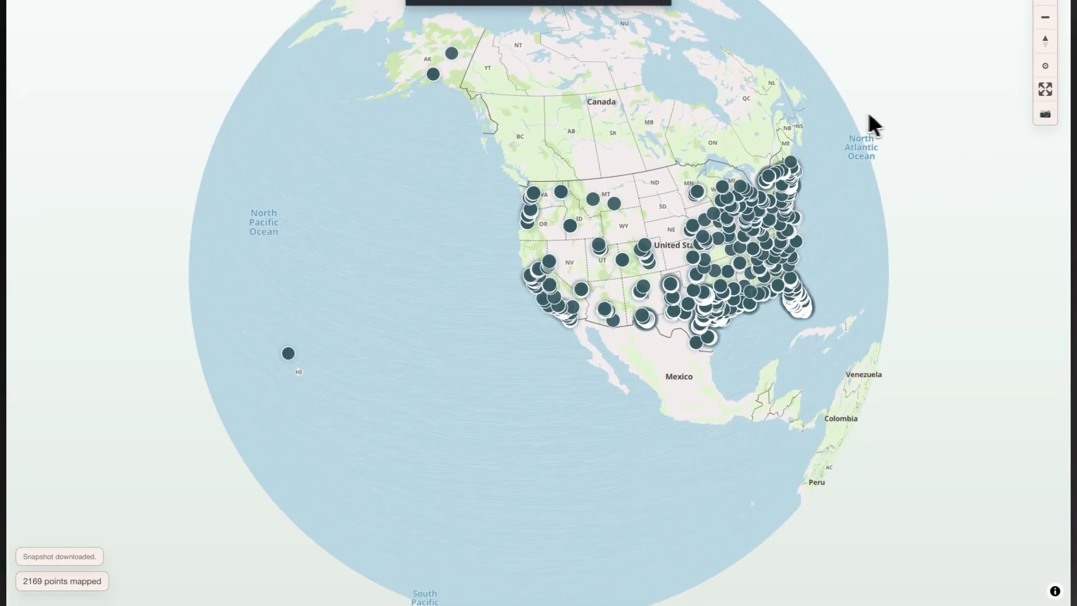
pyautogui.press('Escape')
pyautogui.click(892, 28)
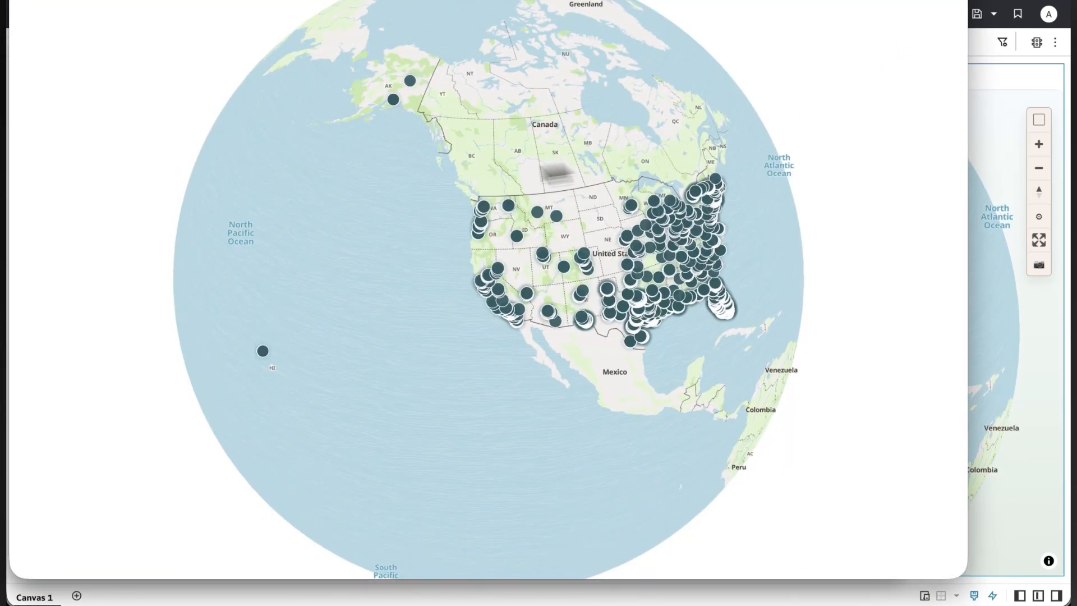
pyautogui.click(988, 300)
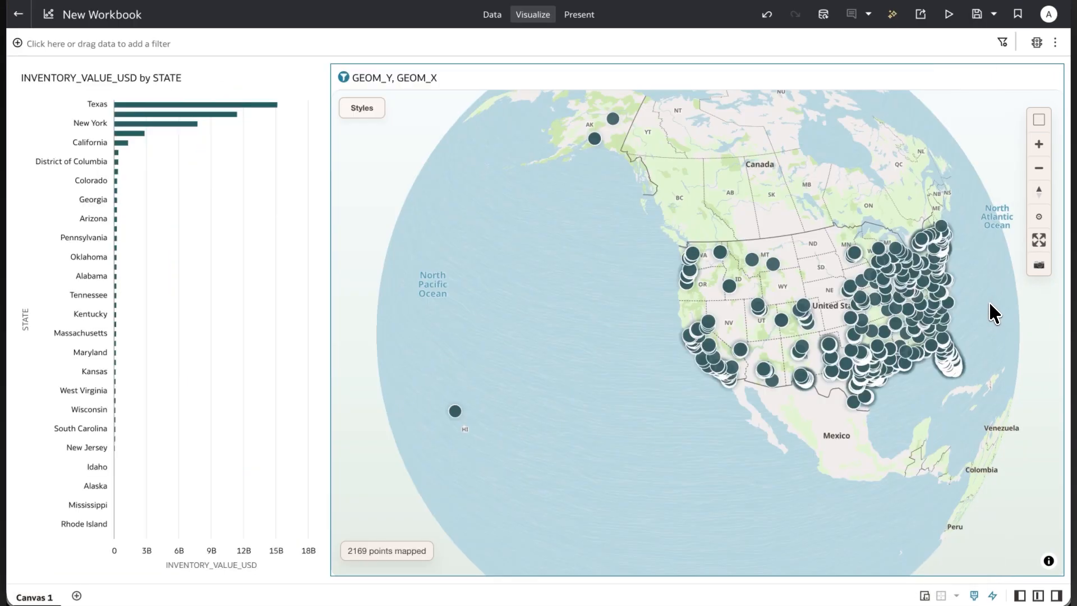
# Set the map's data style to H3 and examine the hexagons over south Florida around Miami.
pyautogui.click(369, 113)
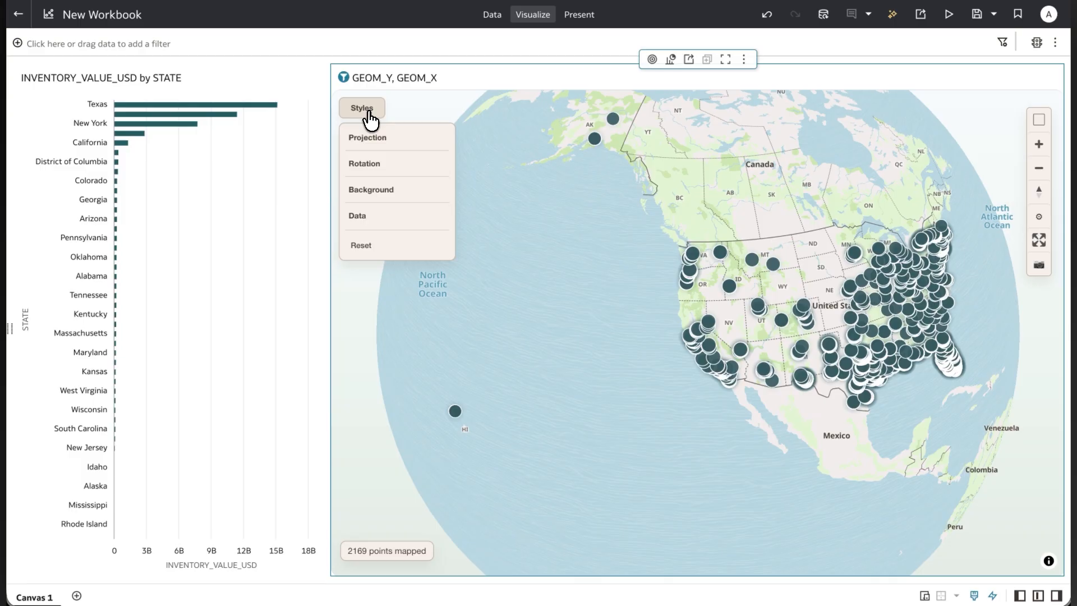
pyautogui.click(368, 217)
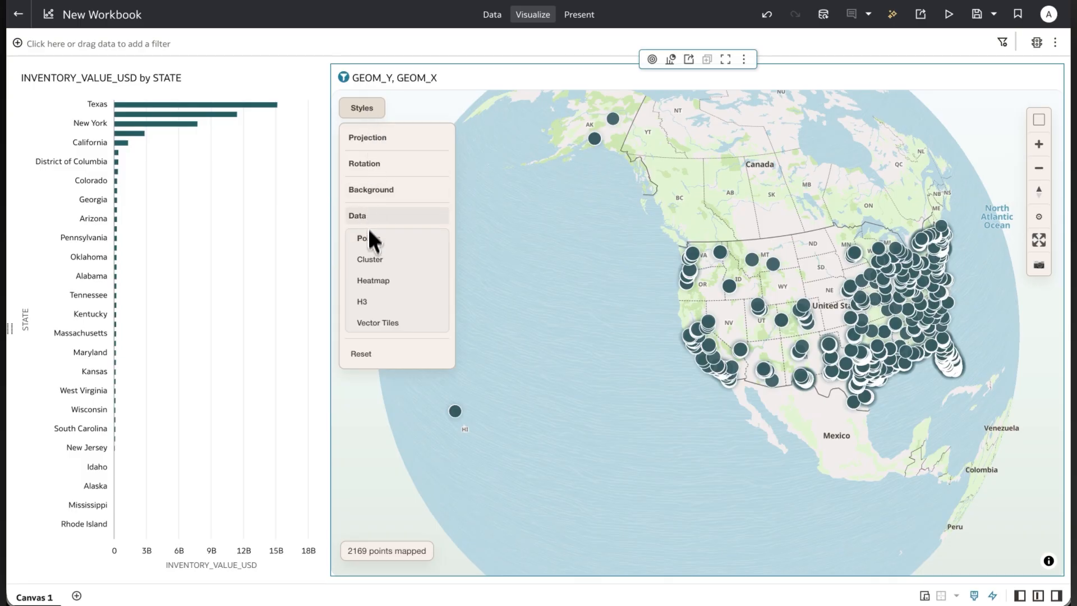
pyautogui.click(365, 308)
pyautogui.moveTo(630, 387); pyautogui.dragTo(538, 430)
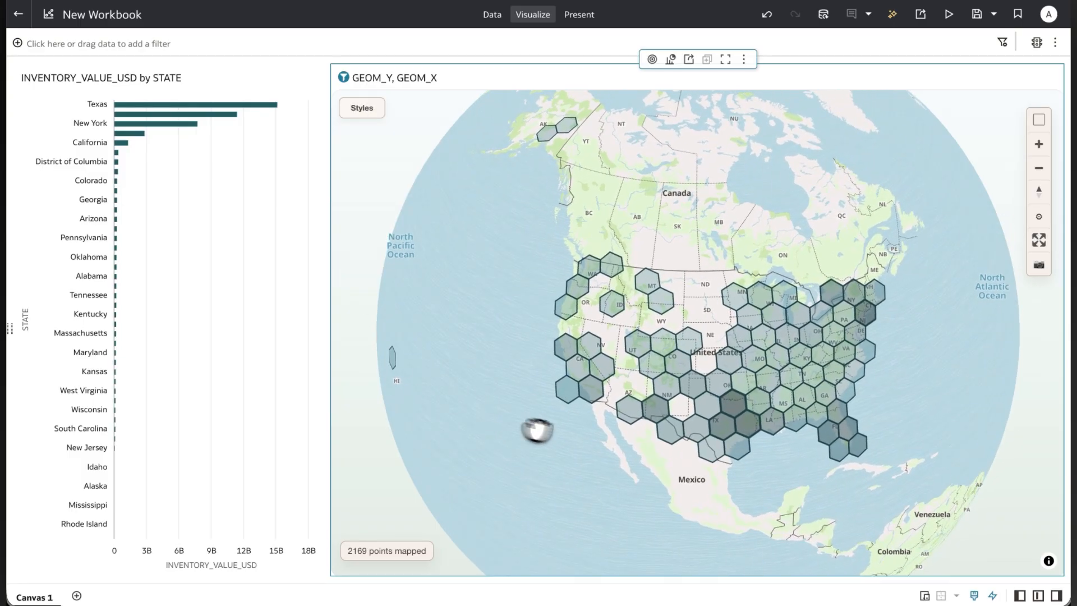
pyautogui.scroll(6, 828, 487)
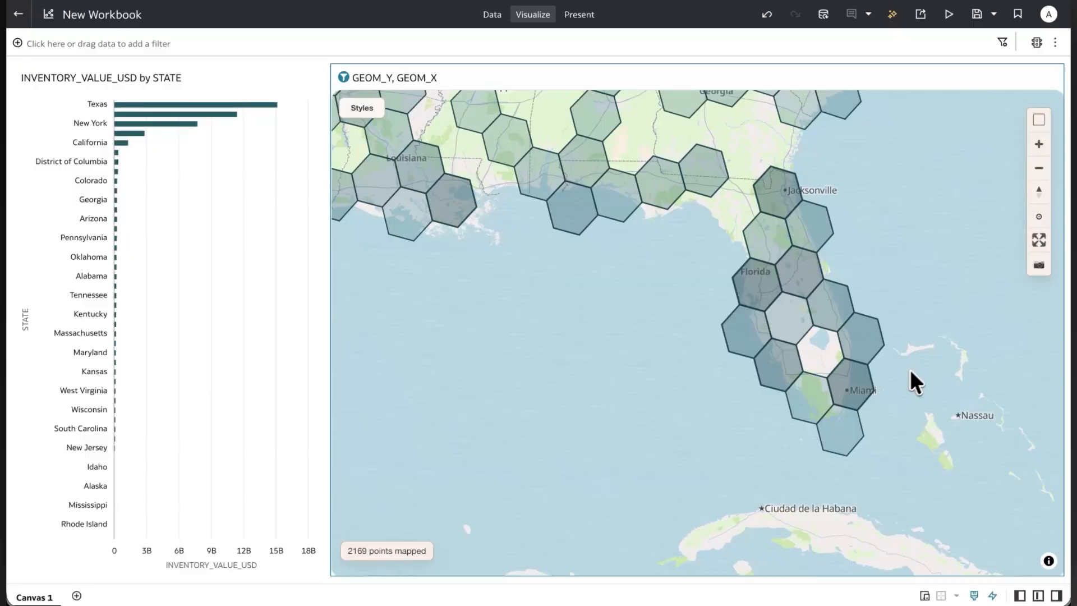
pyautogui.scroll(3, 861, 382)
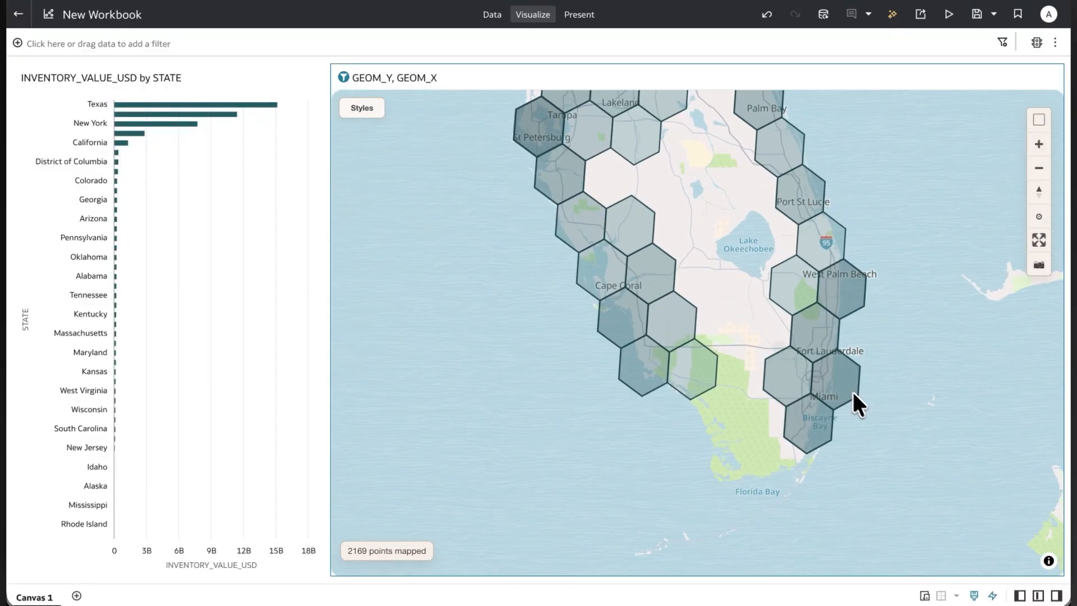
pyautogui.scroll(4, 853, 393)
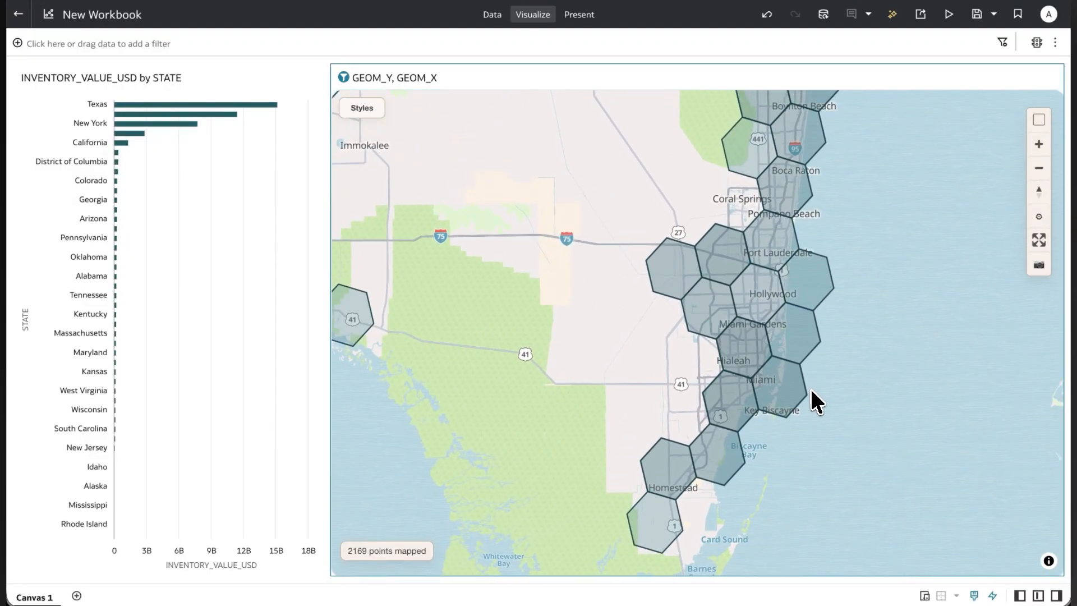